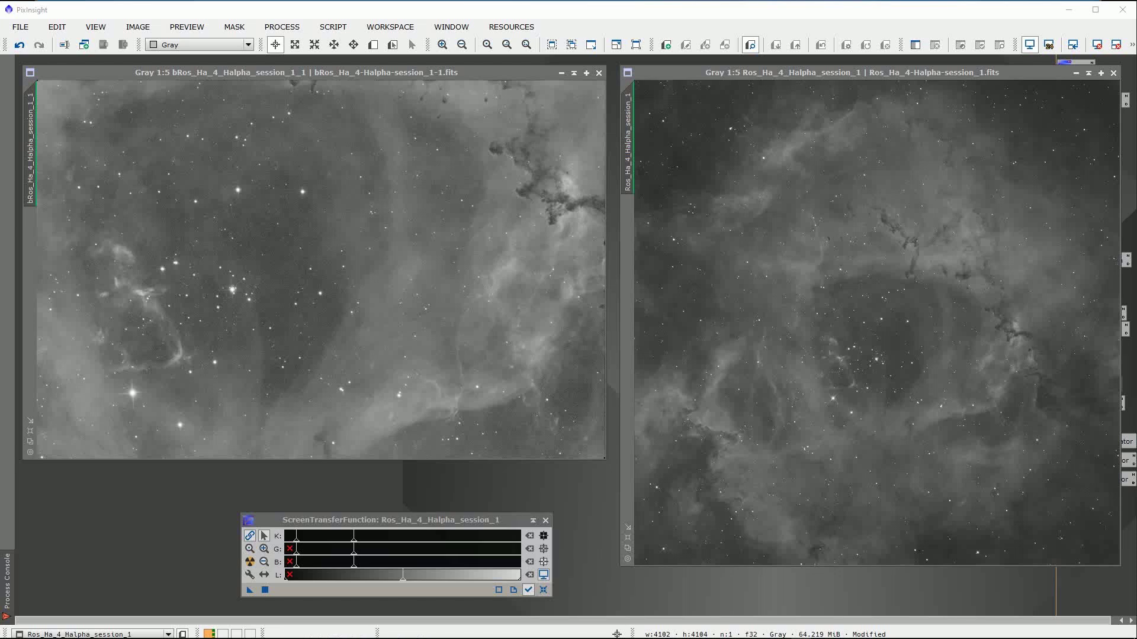
Step: Switch from PixInsight to Astro Pixel Processor
key(alt+Tab)
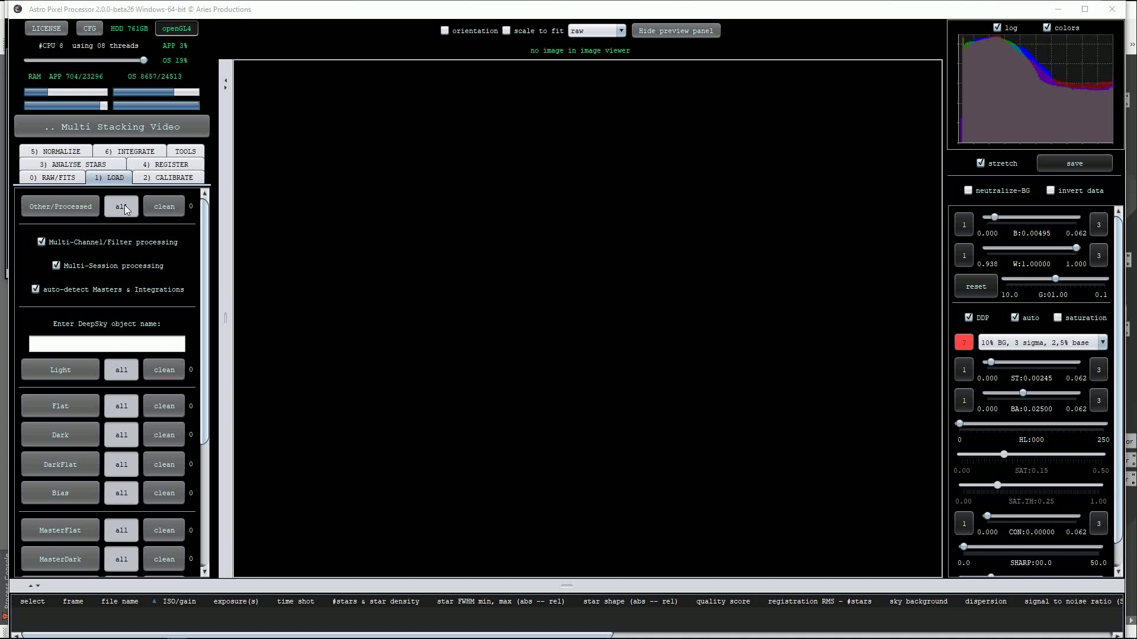
Step: Load all eight Rosette H-alpha light frames from the Short Set folder, accepting the channel and session assignments
click(114, 179)
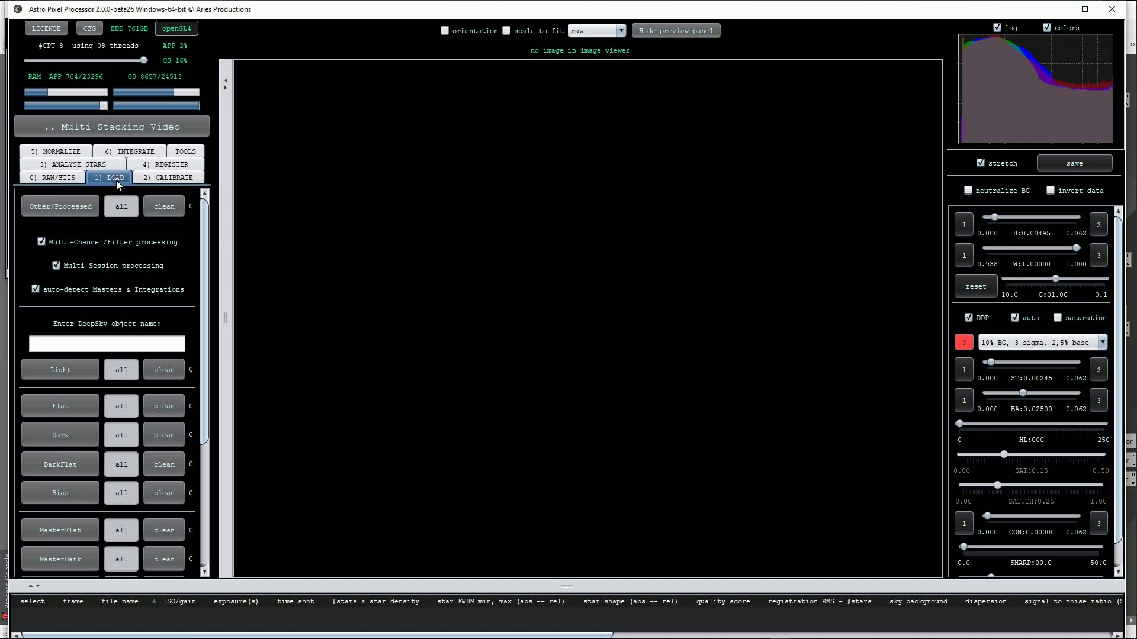
click(73, 371)
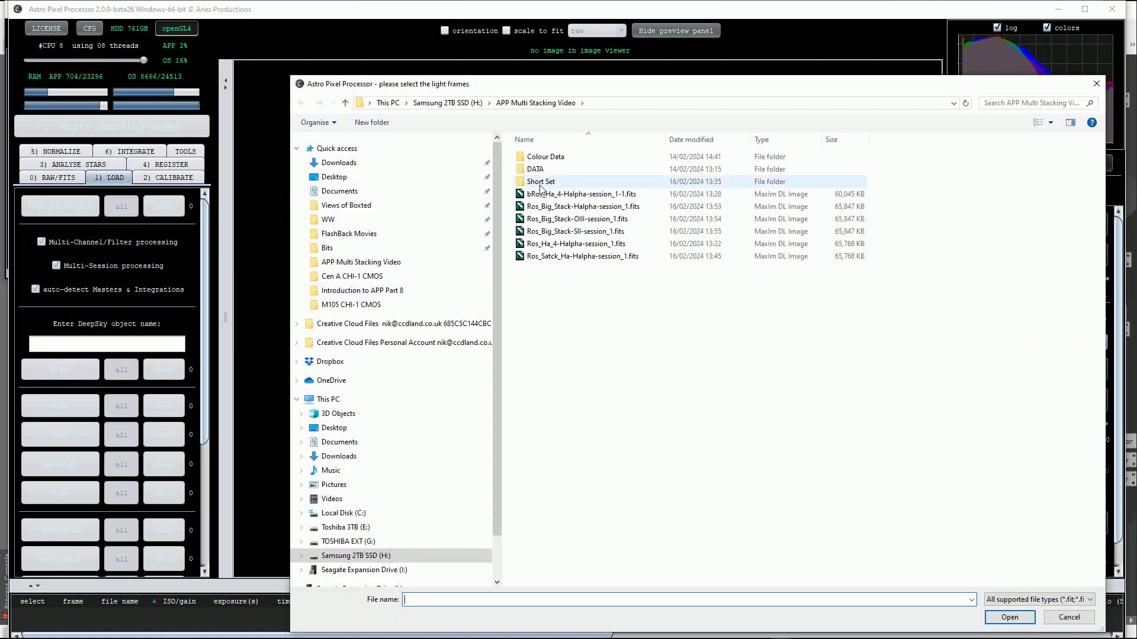
double_click(539, 182)
click(616, 160)
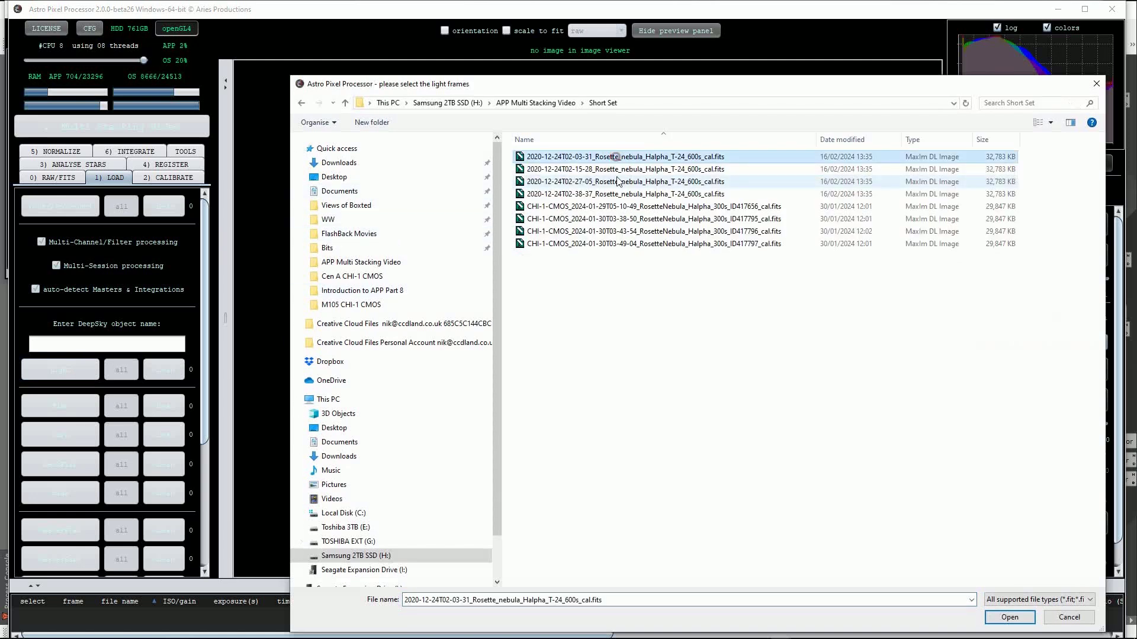
shift+click(617, 195)
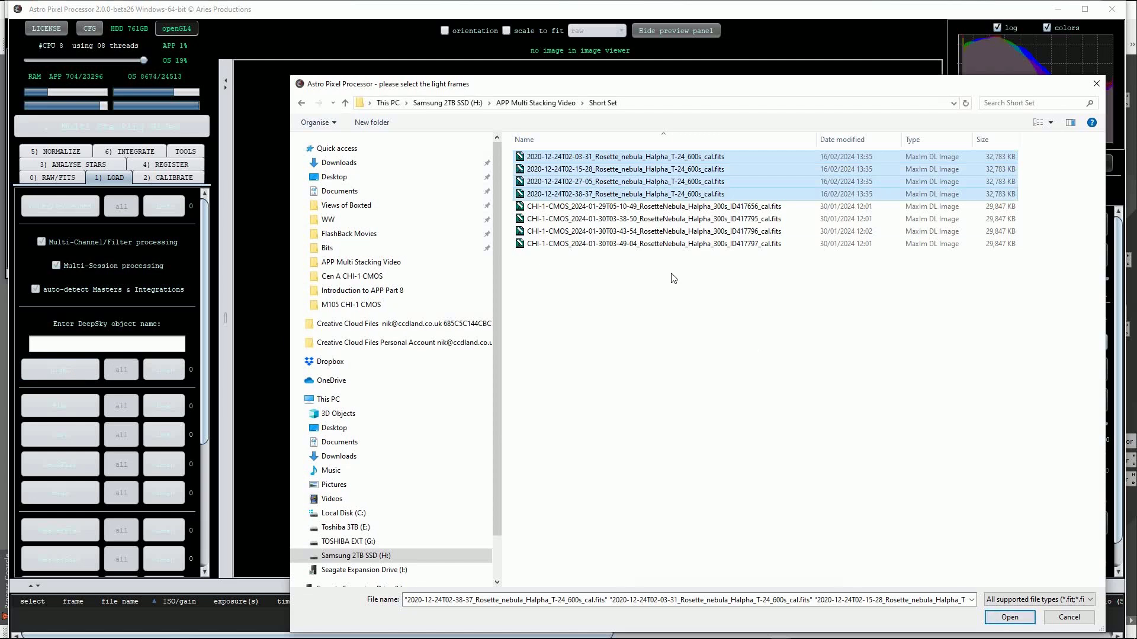
shift+click(625, 244)
click(1029, 619)
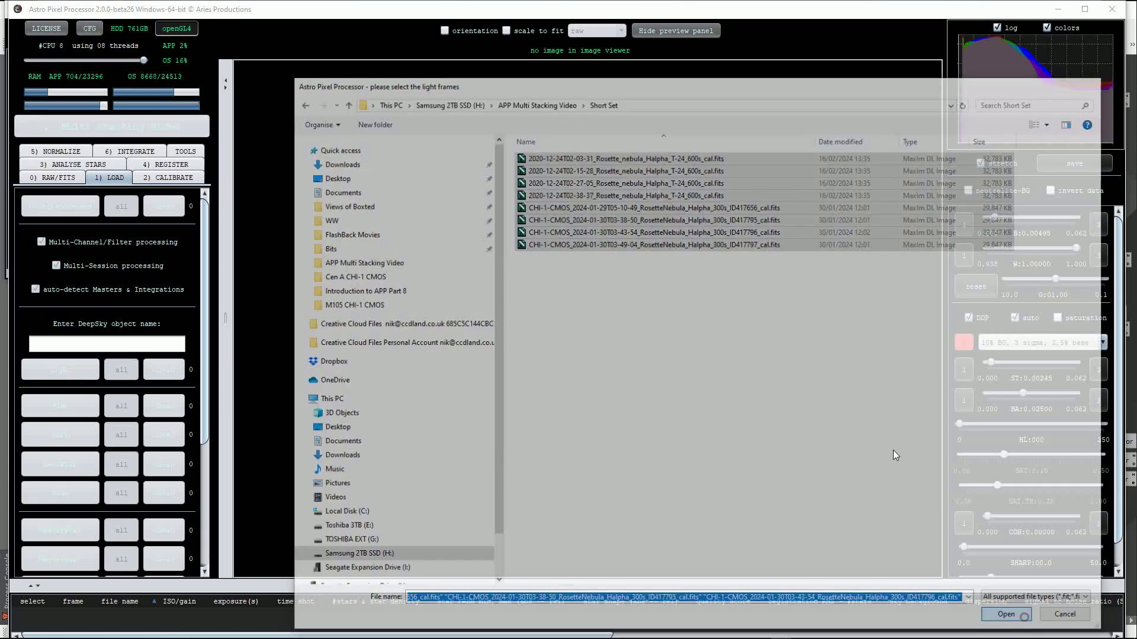
click(724, 499)
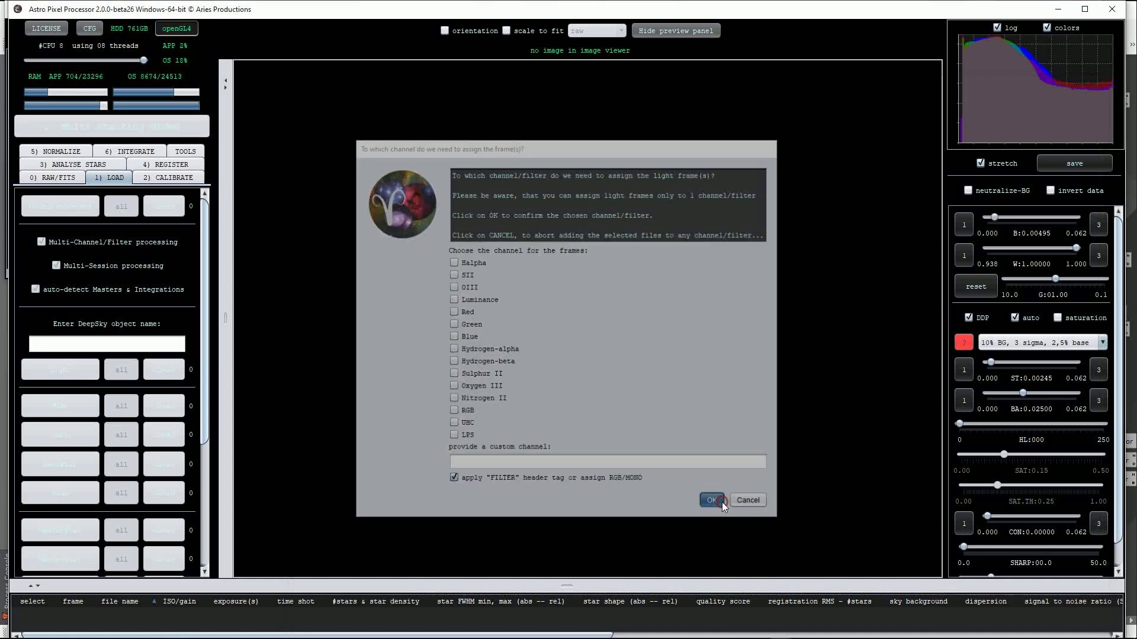
click(699, 442)
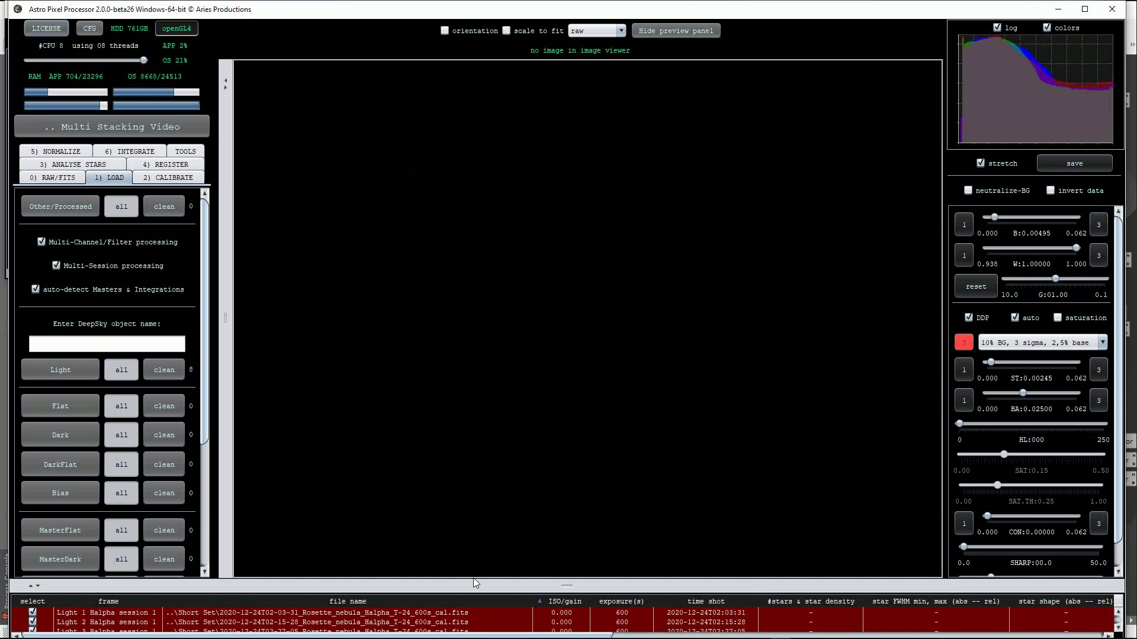
Step: Resize the file list and preview the first 600s Rosette frame, zoomed in and panned
drag(541, 588, 592, 503)
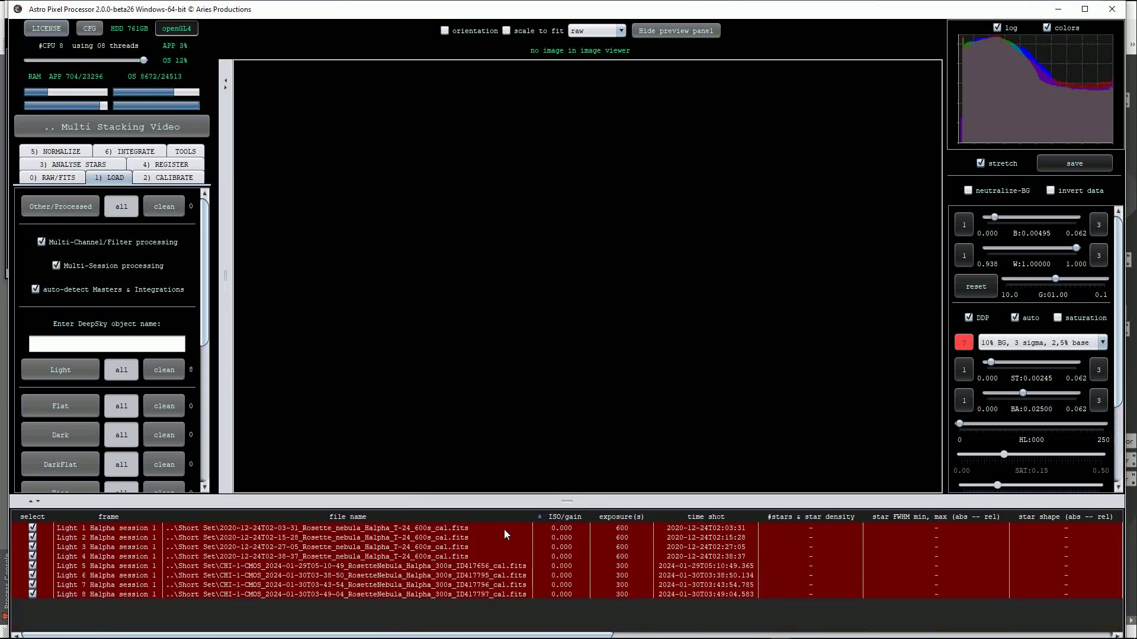
drag(564, 503, 559, 527)
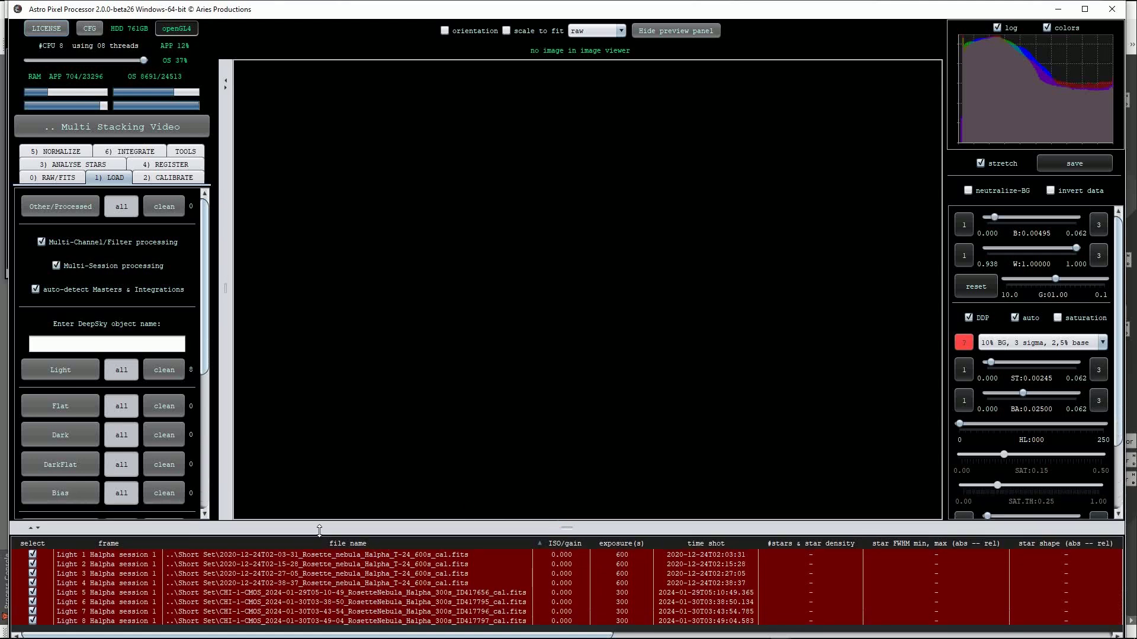
click(289, 555)
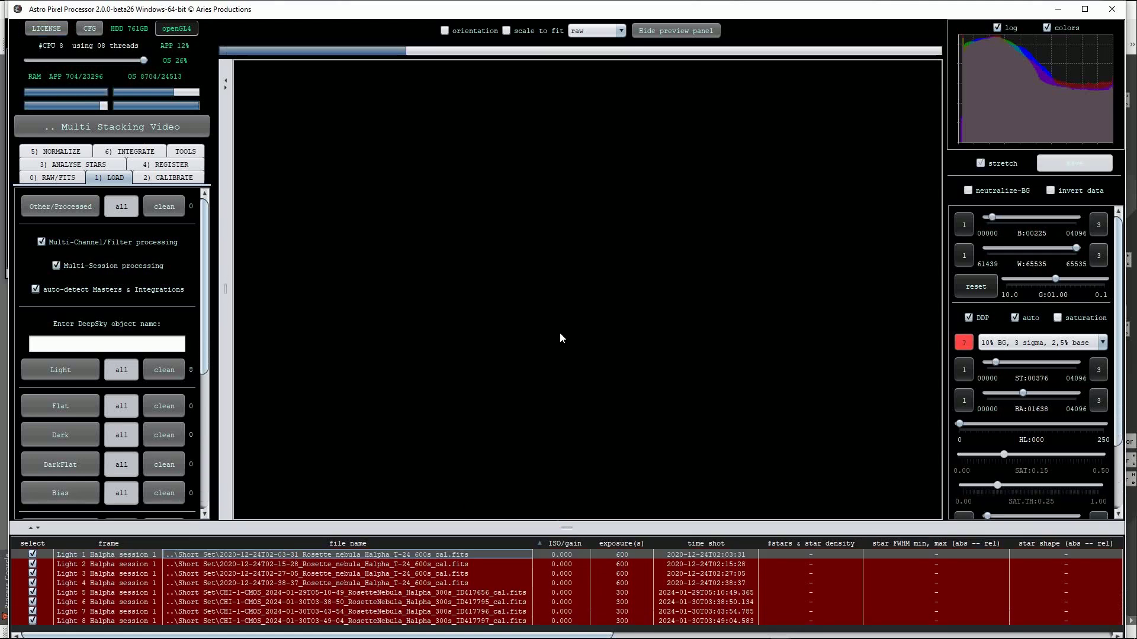
scroll(570, 301, up, 10)
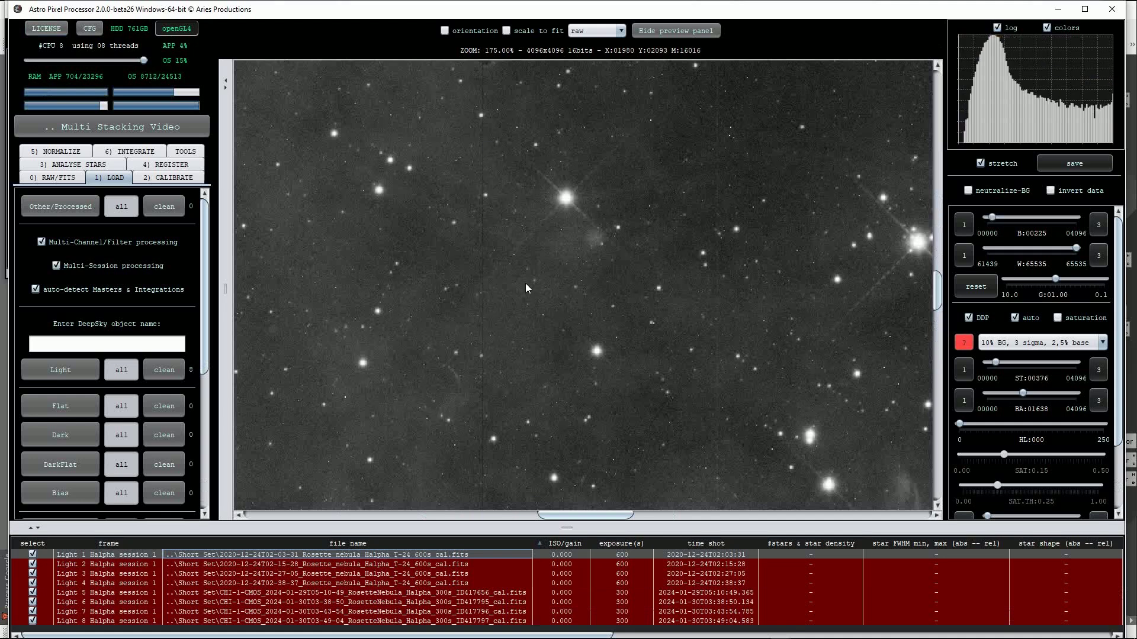
scroll(507, 315, up, 2)
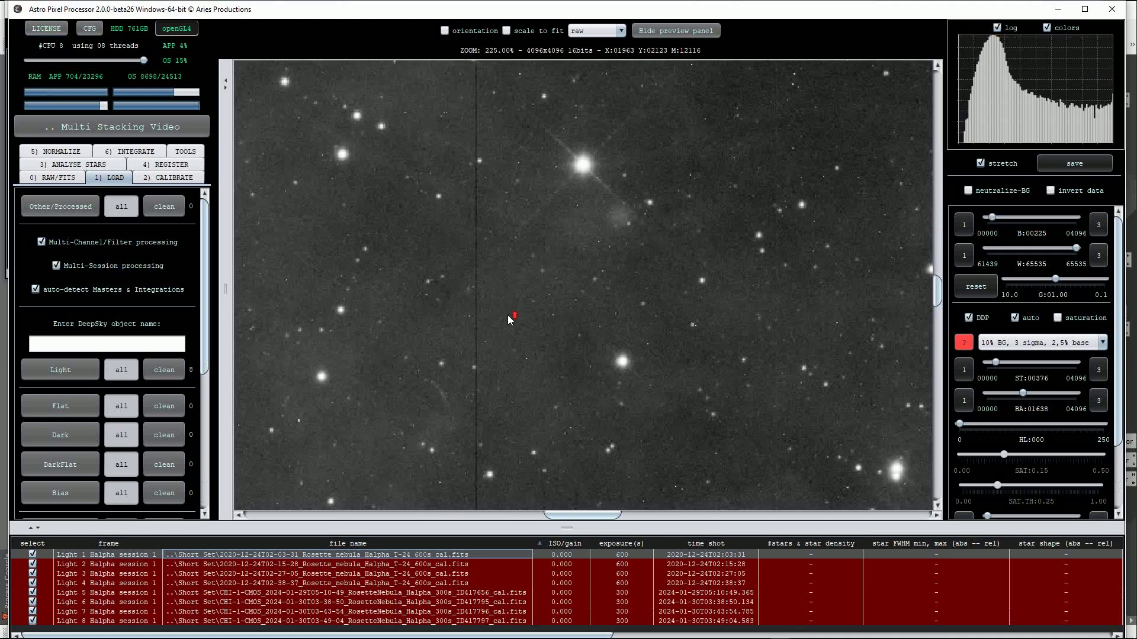
mouse_move(541, 328)
mouse_down()
mouse_move(652, 336)
mouse_move(660, 354)
mouse_up()
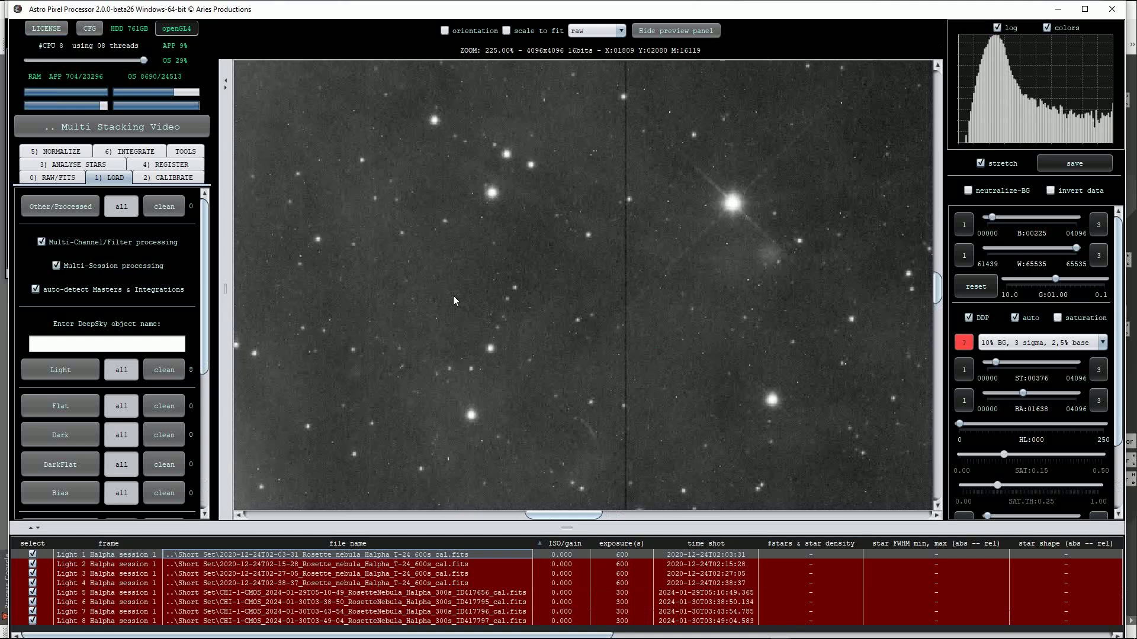
Step: Review the calibration settings and display the first Rosette frame as its calibrated version, zoomed out
click(185, 178)
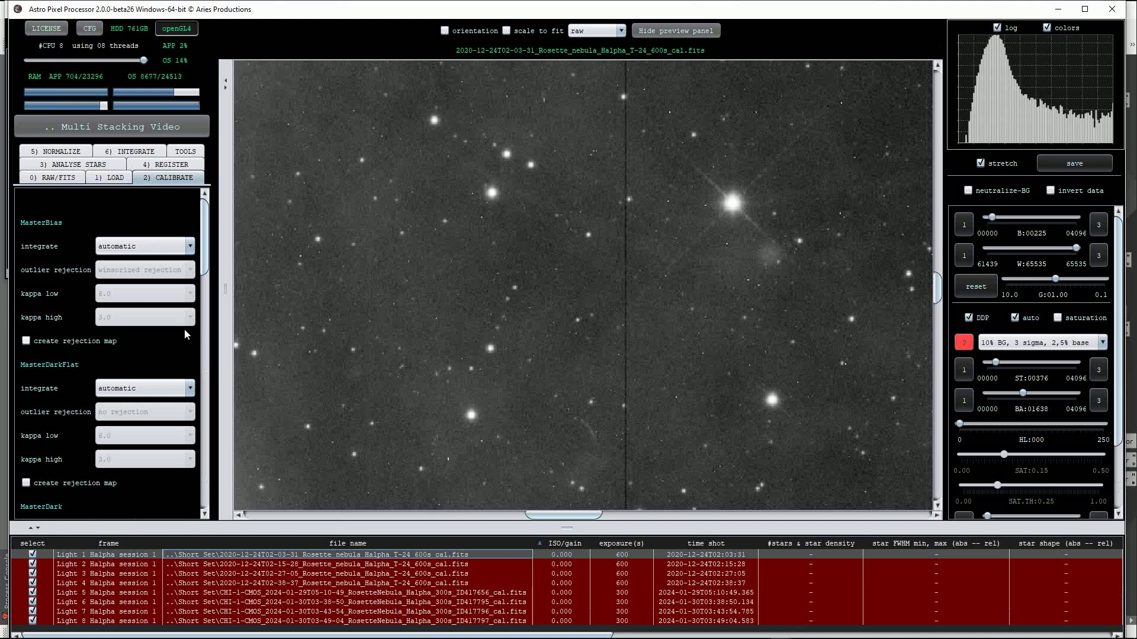
drag(204, 273, 211, 436)
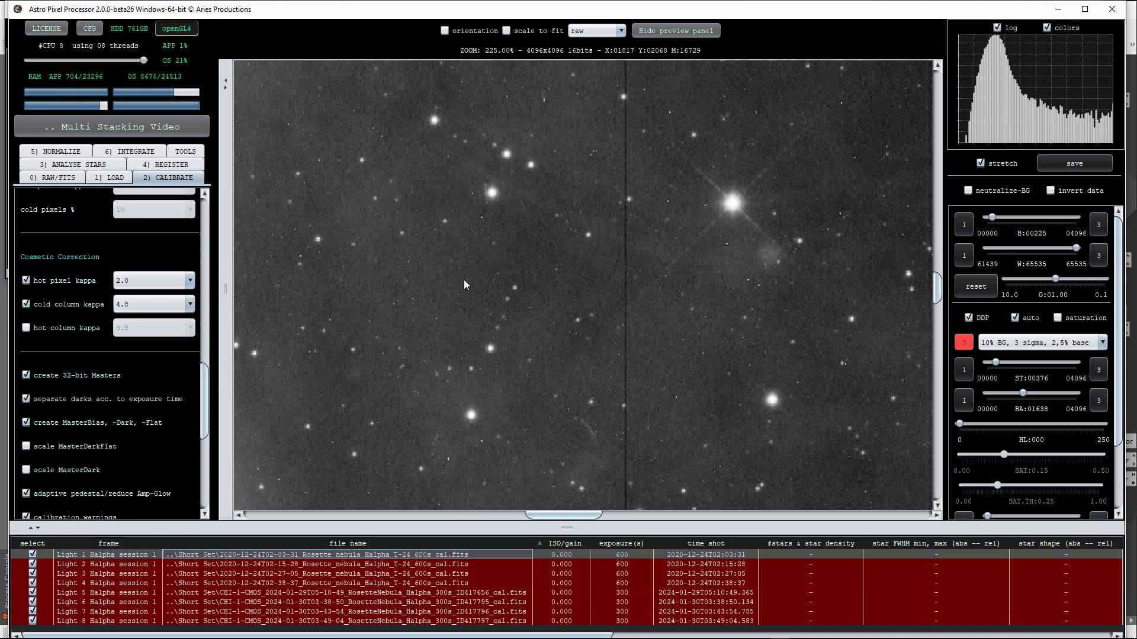
click(619, 31)
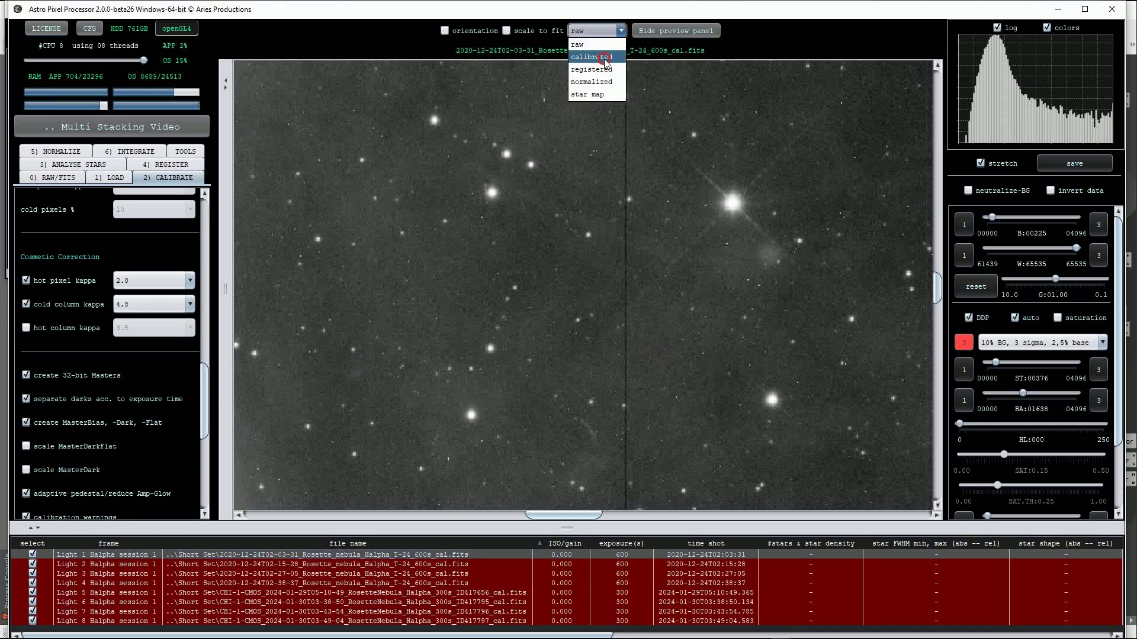
click(598, 57)
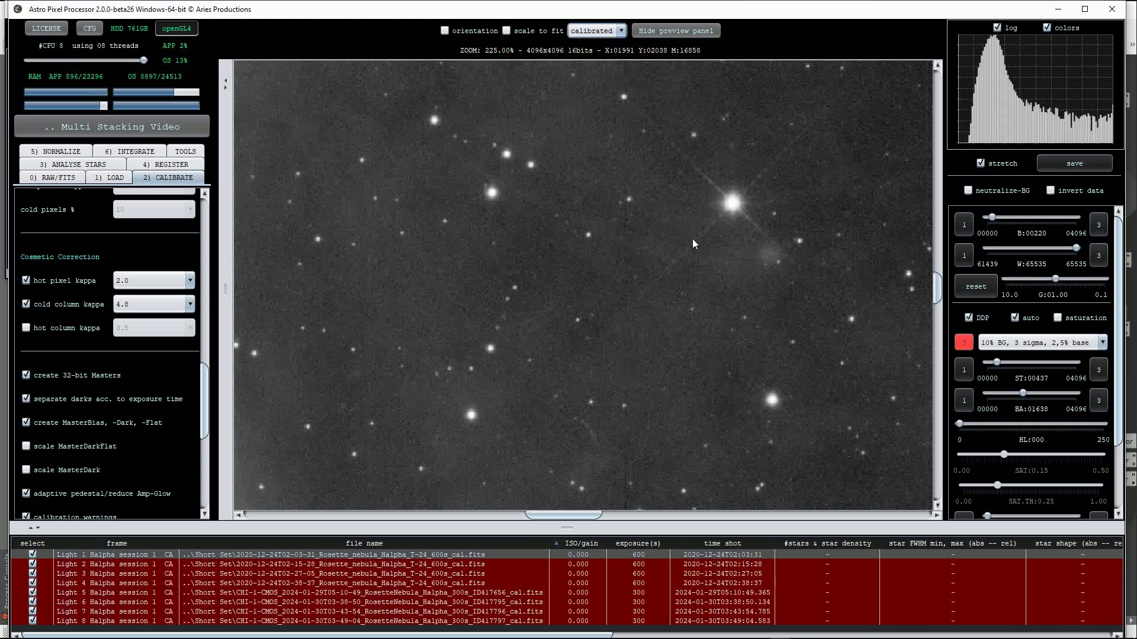
scroll(597, 335, down, 10)
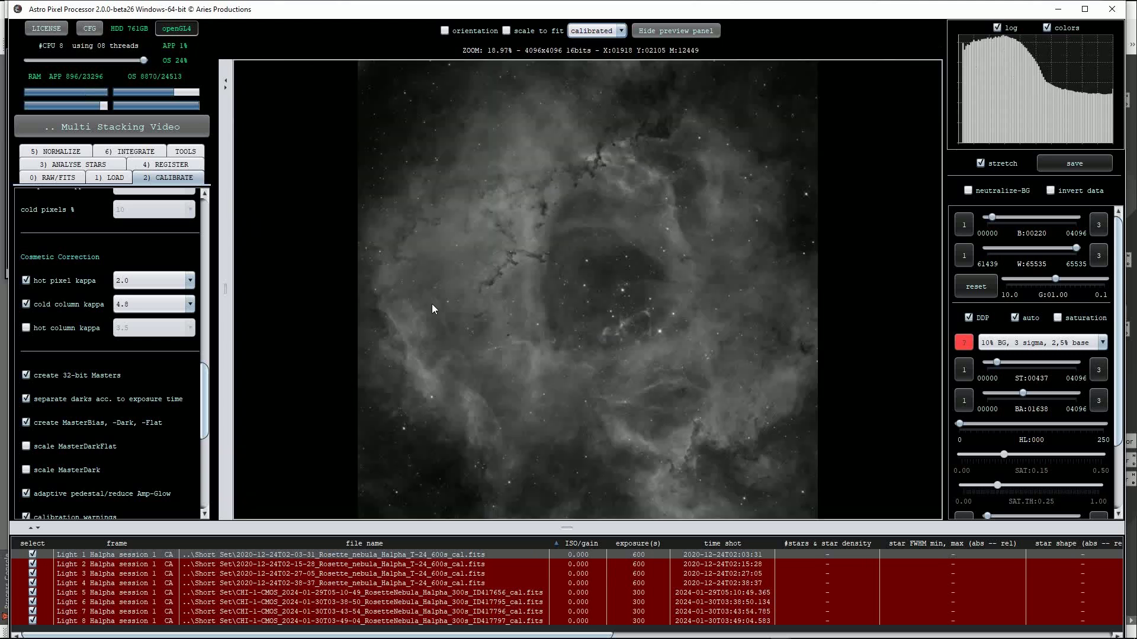
click(83, 167)
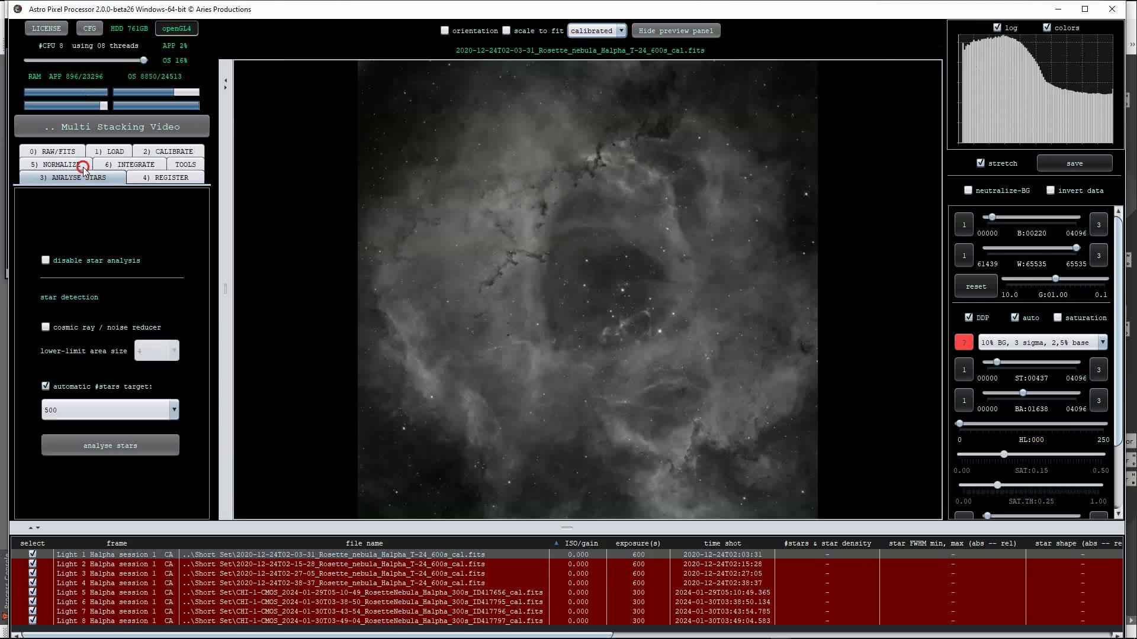
Step: Analyse stars across all eight frames to get star counts, FWHM and shape
click(112, 445)
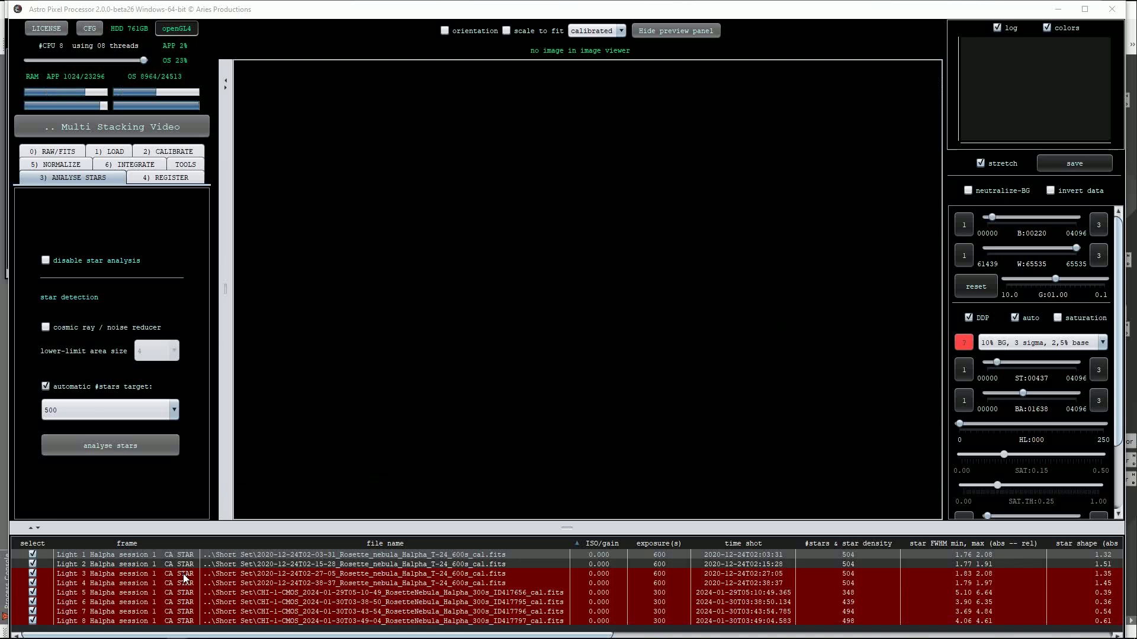
click(179, 179)
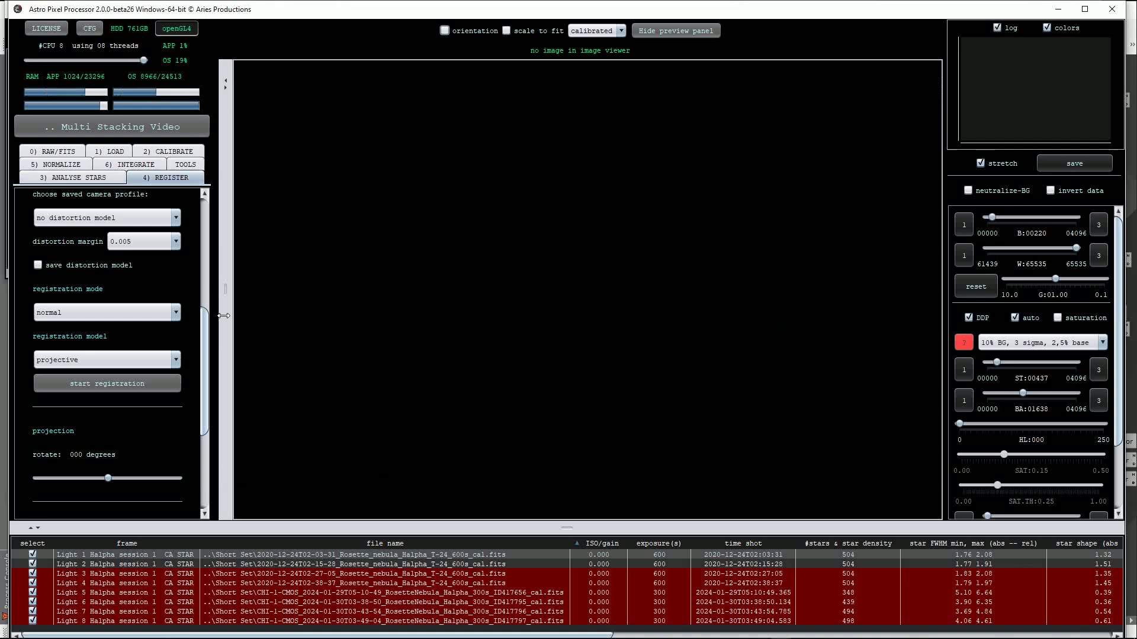
Step: Register all eight frames against the reference using the projective model
drag(205, 332, 206, 225)
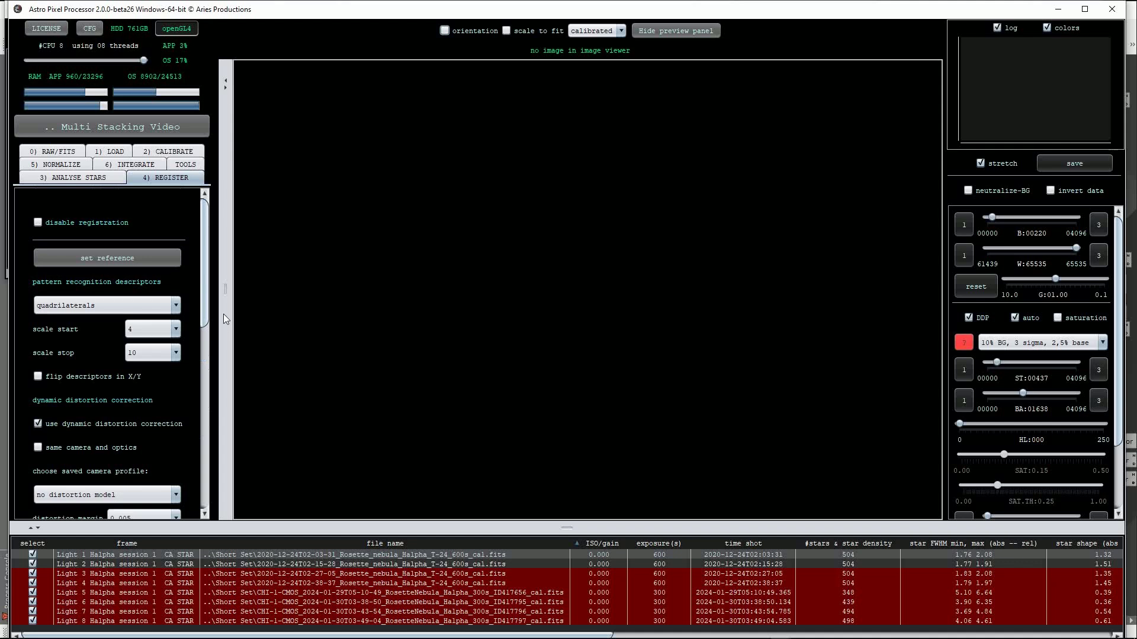
drag(202, 315, 212, 366)
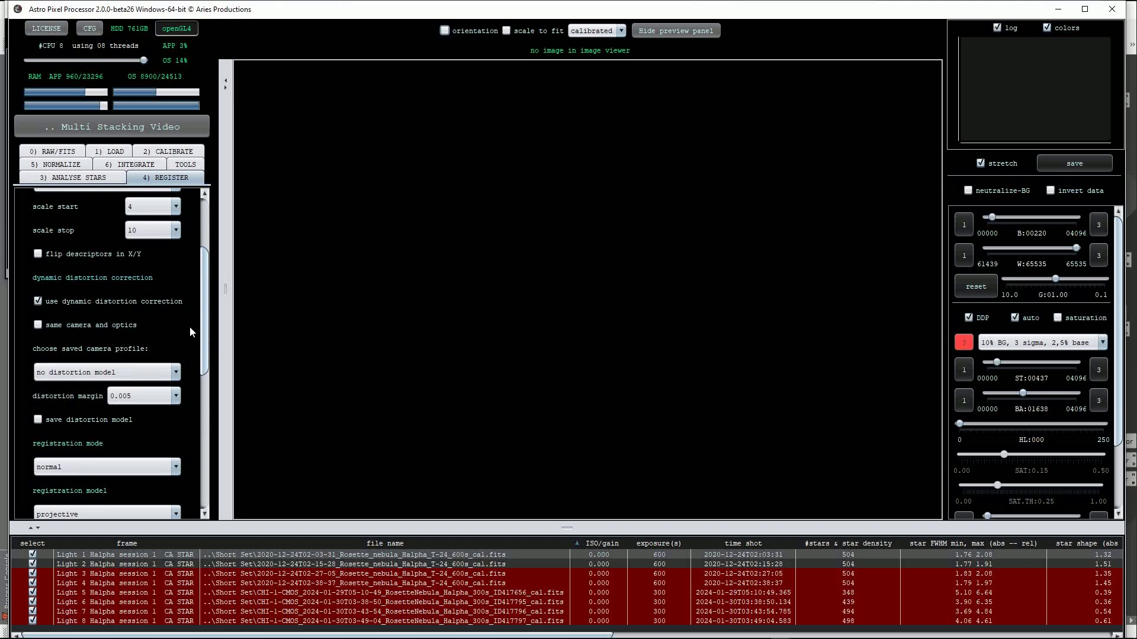
drag(201, 338, 204, 355)
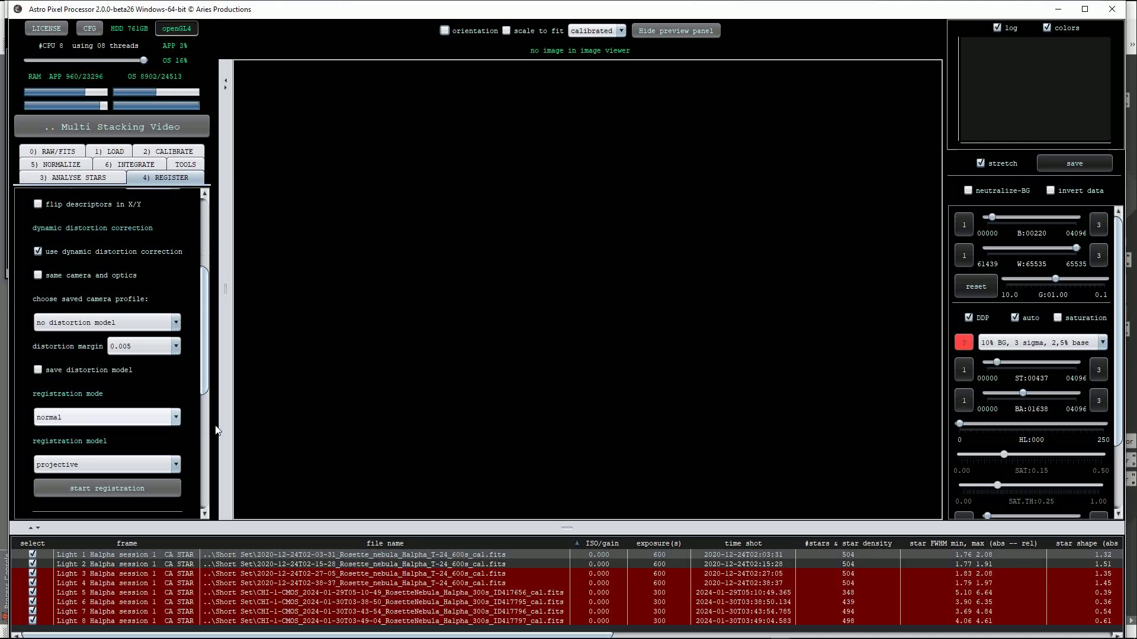
drag(207, 391, 211, 423)
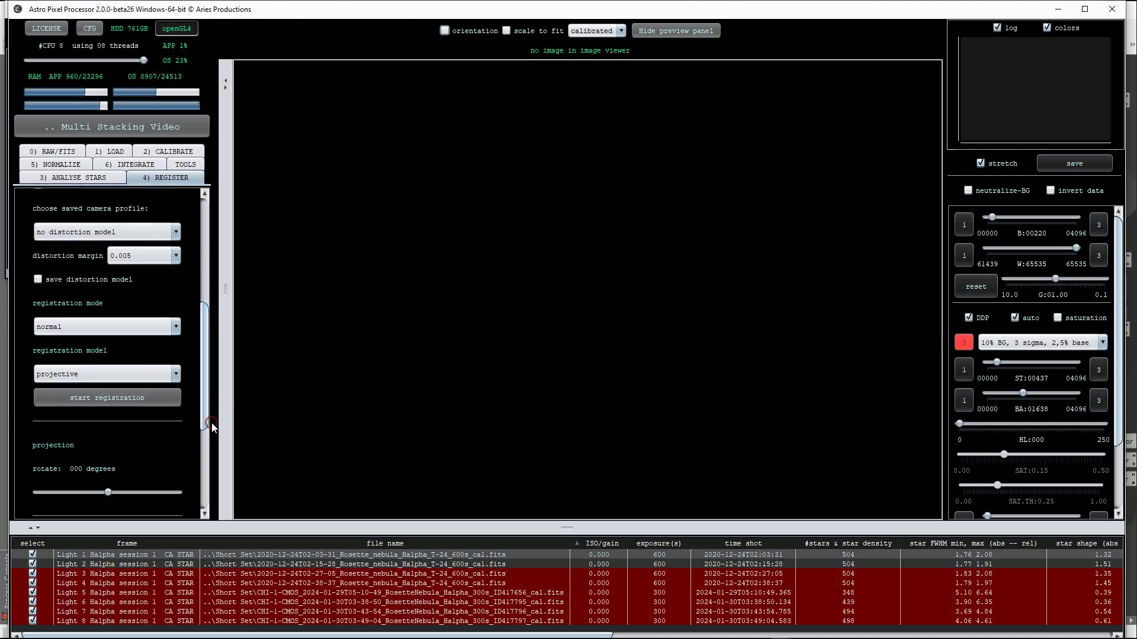
click(133, 396)
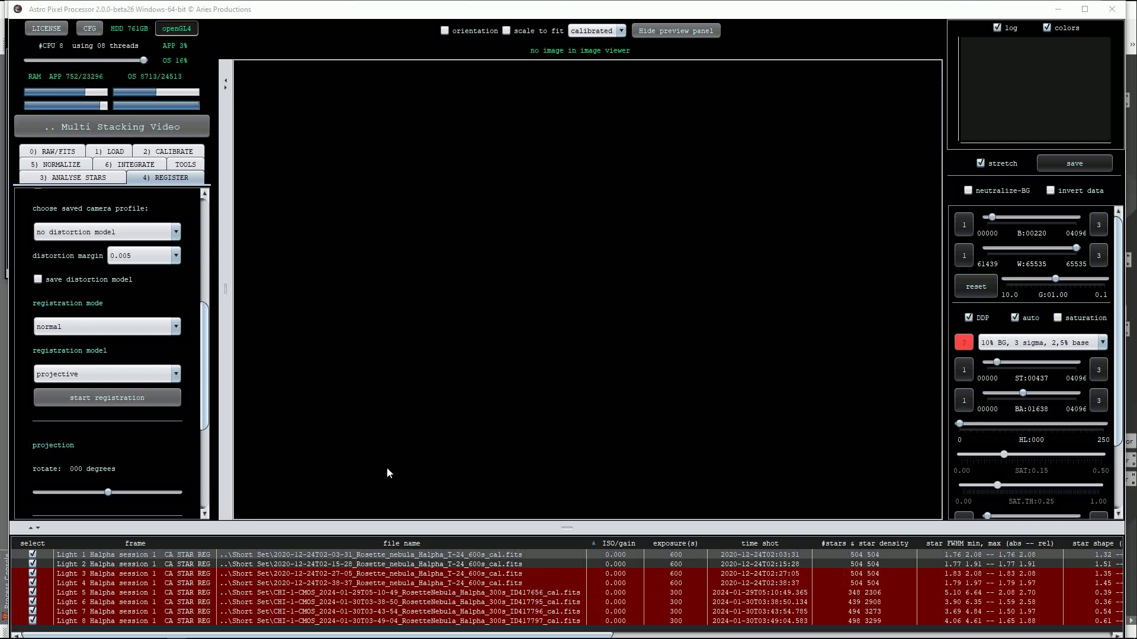
click(71, 165)
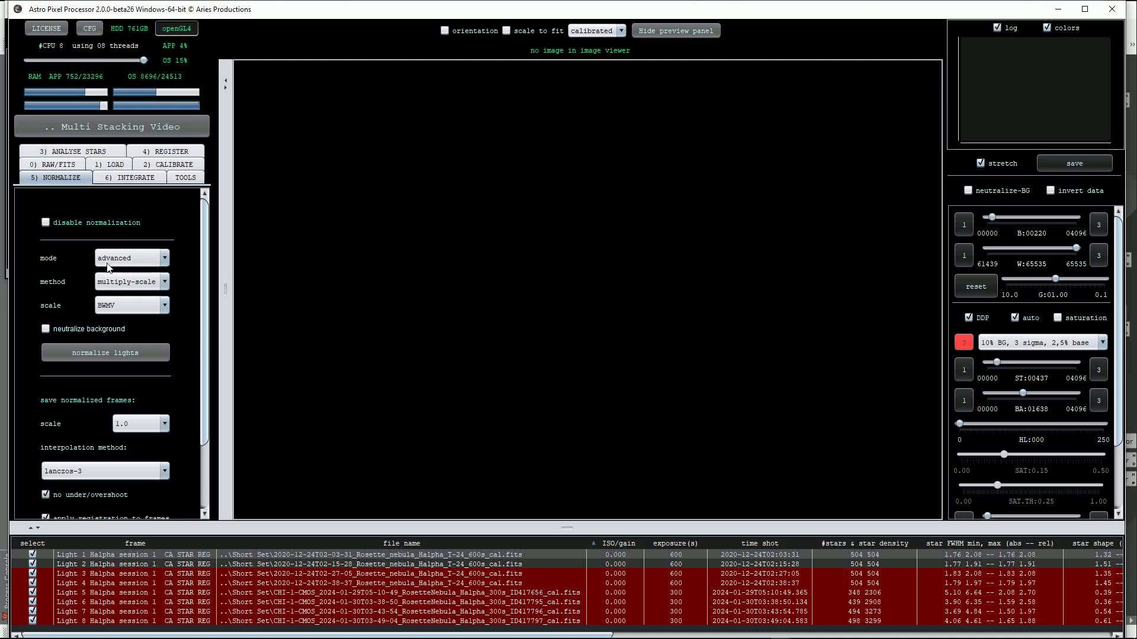
Step: Normalize all eight registered frames and review the average integration settings
drag(207, 273, 216, 320)
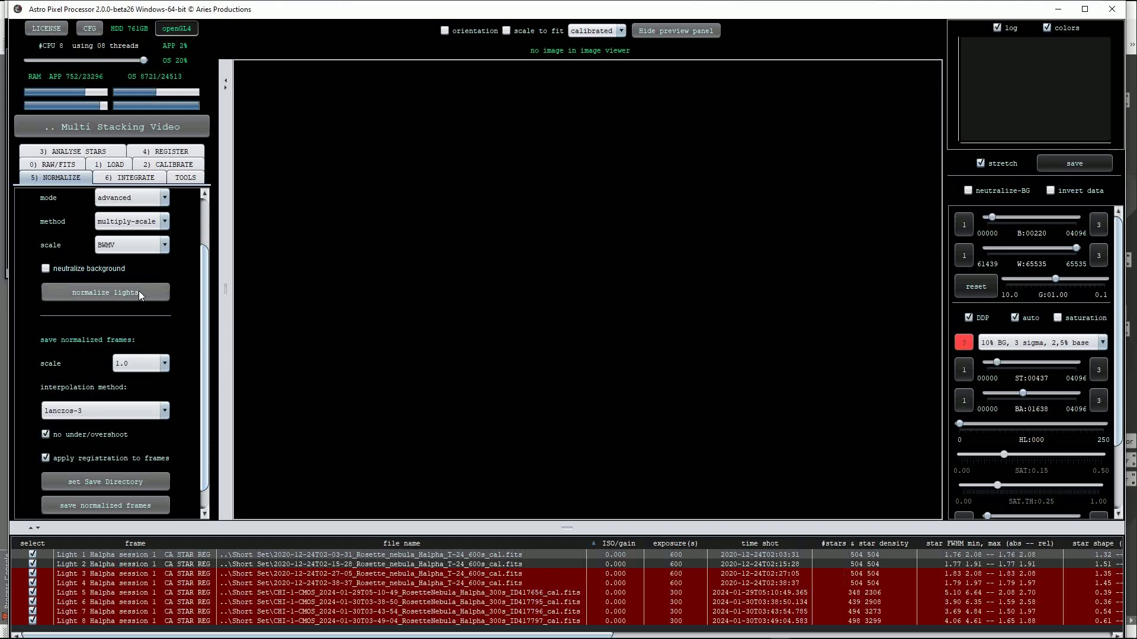
click(114, 290)
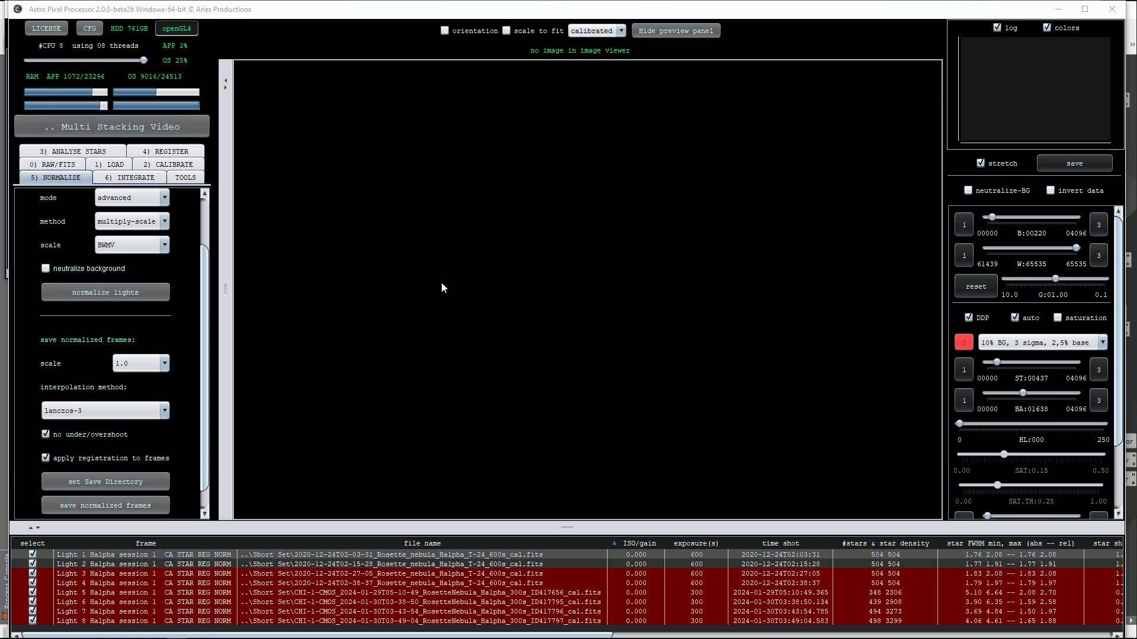
click(135, 178)
drag(207, 399, 199, 215)
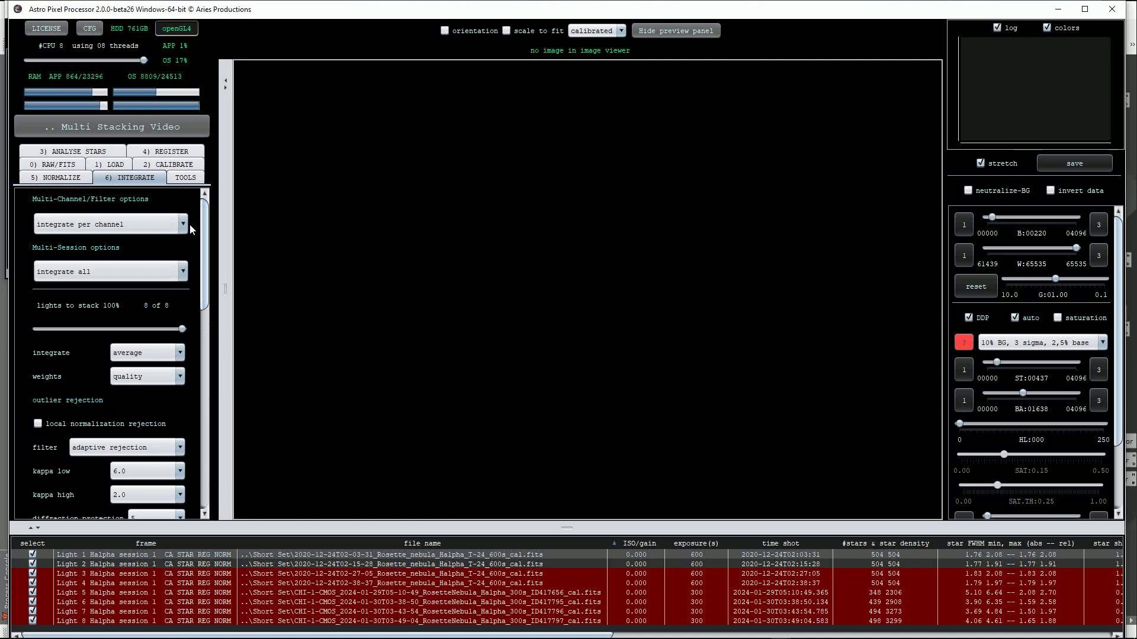
Step: Set the Multi-Channel/Filter integration option to 'integrate all'
click(184, 226)
click(145, 254)
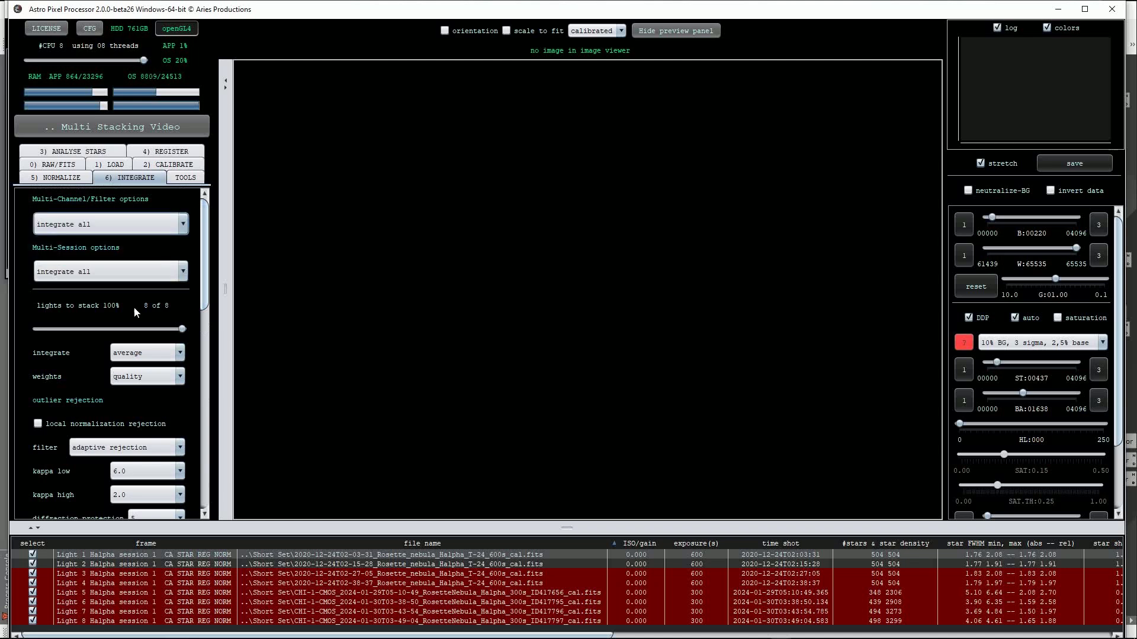
scroll(172, 403, down, 2)
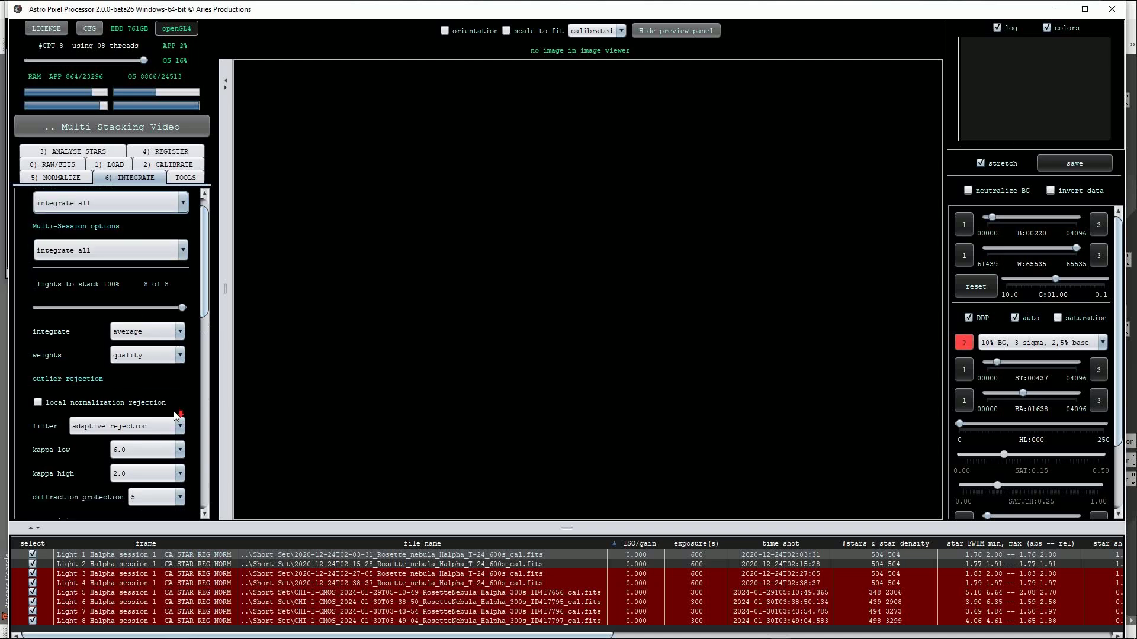
scroll(148, 424, down, 4)
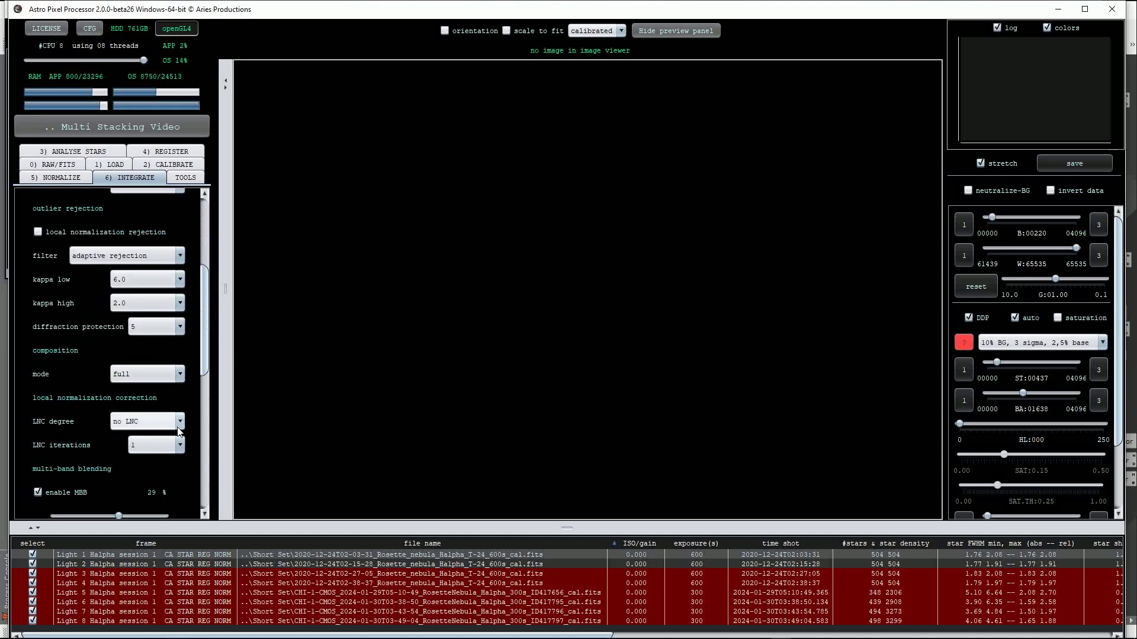
drag(204, 368, 221, 429)
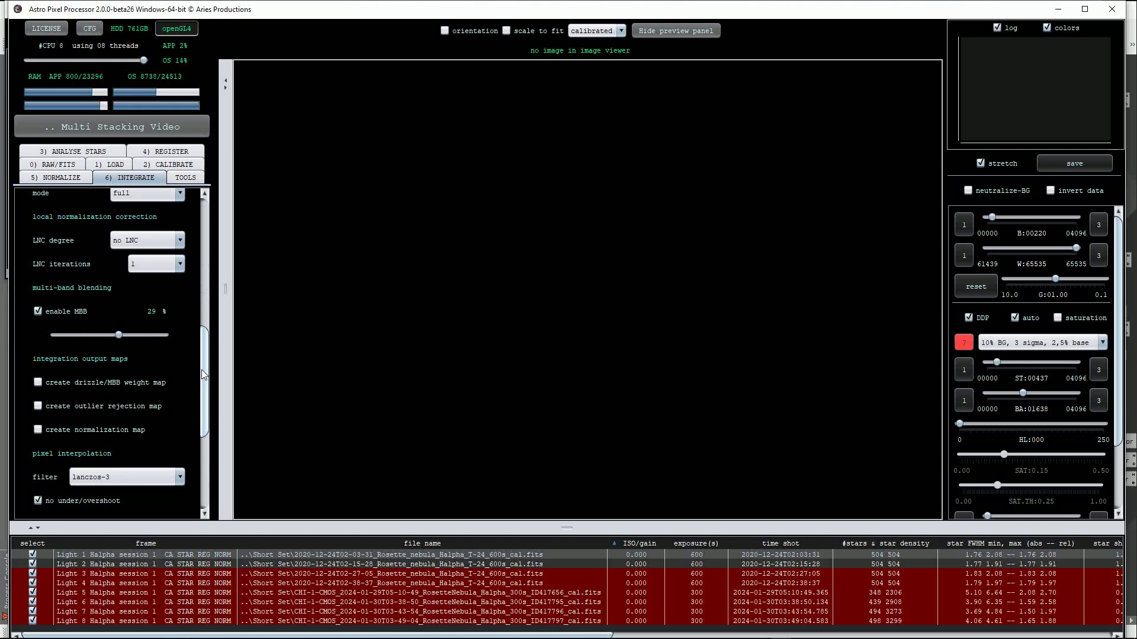
drag(205, 378, 221, 476)
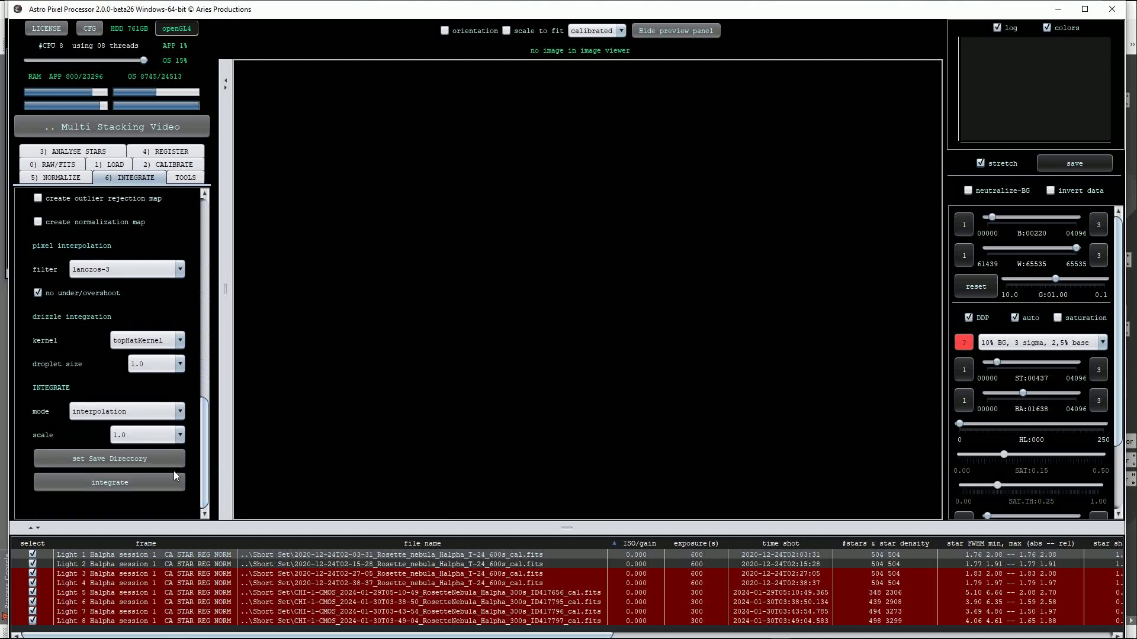
Step: Save integration output to the APP Multi Stacking Video folder and start integrating
click(137, 459)
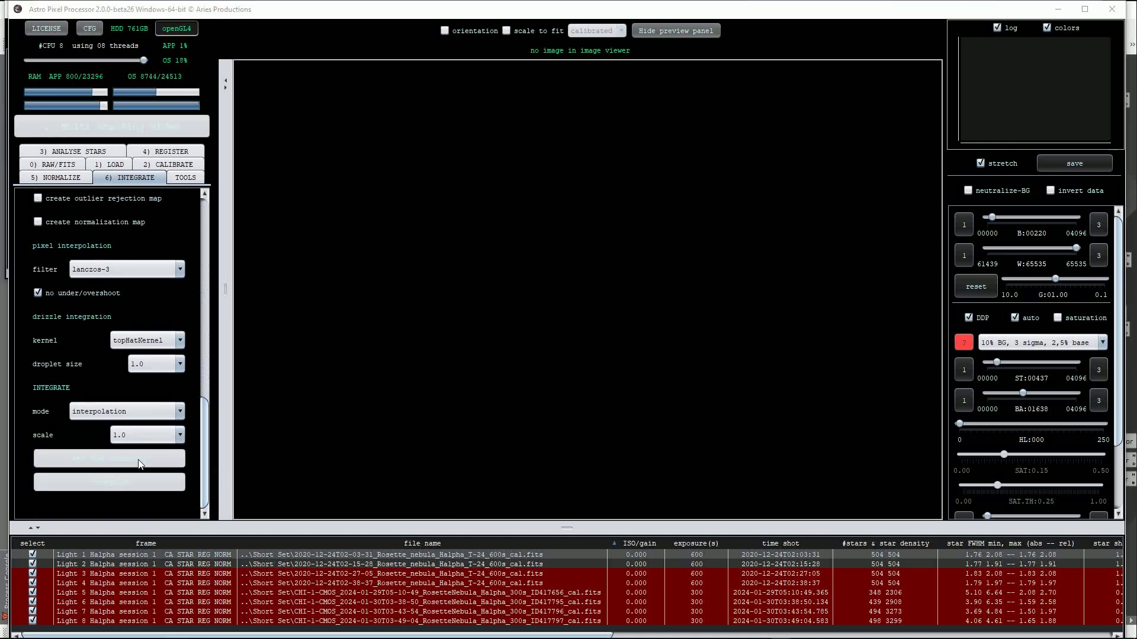
click(545, 103)
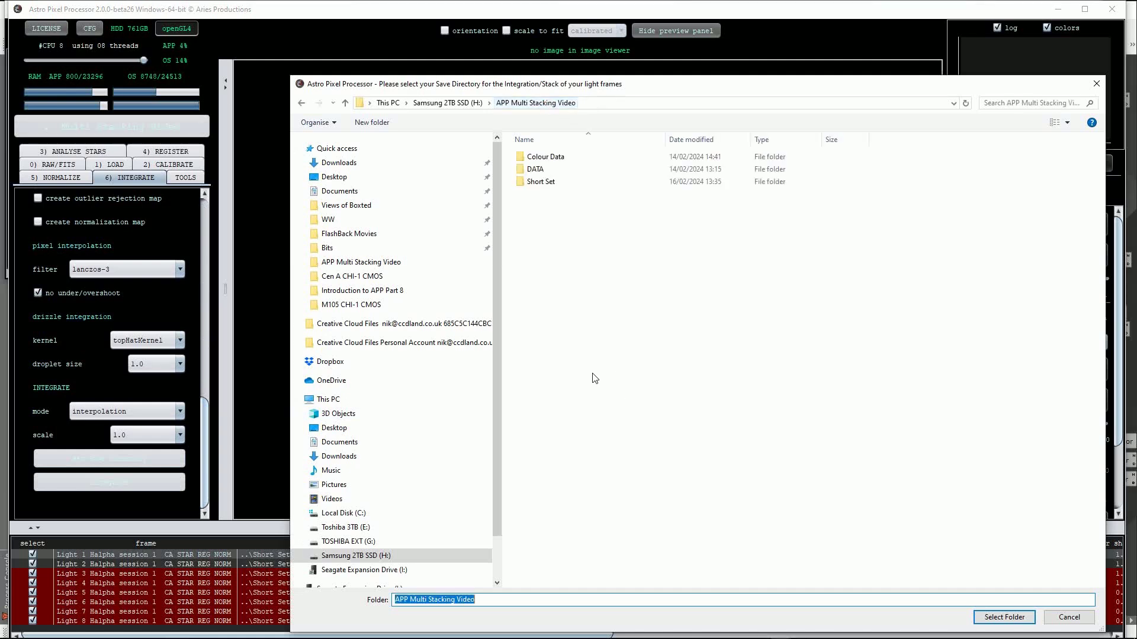
click(1003, 617)
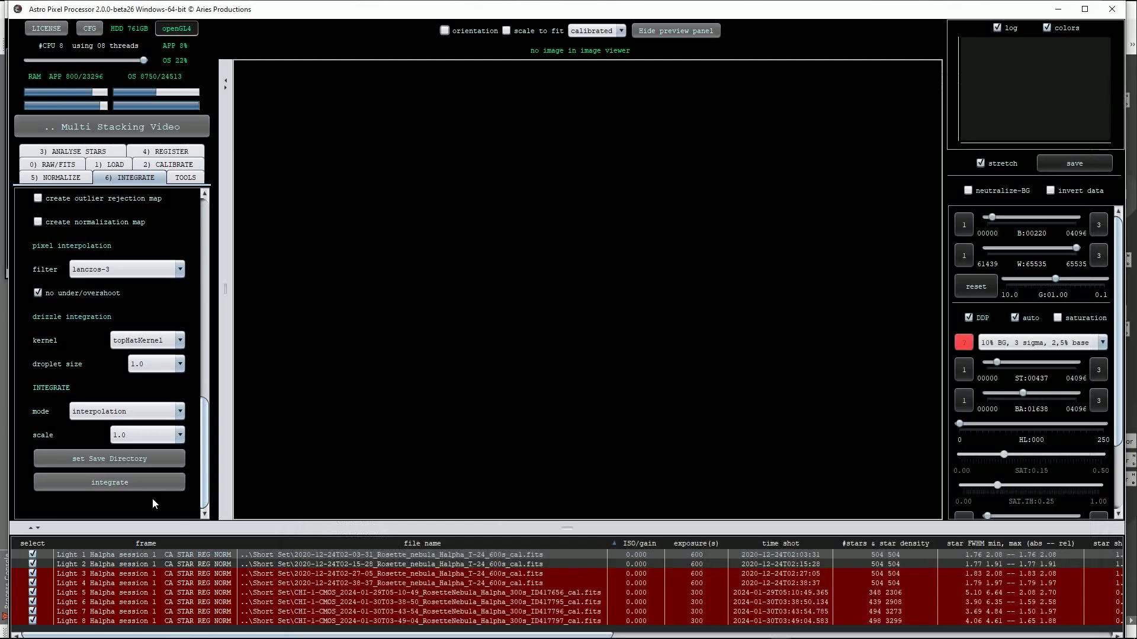
click(120, 484)
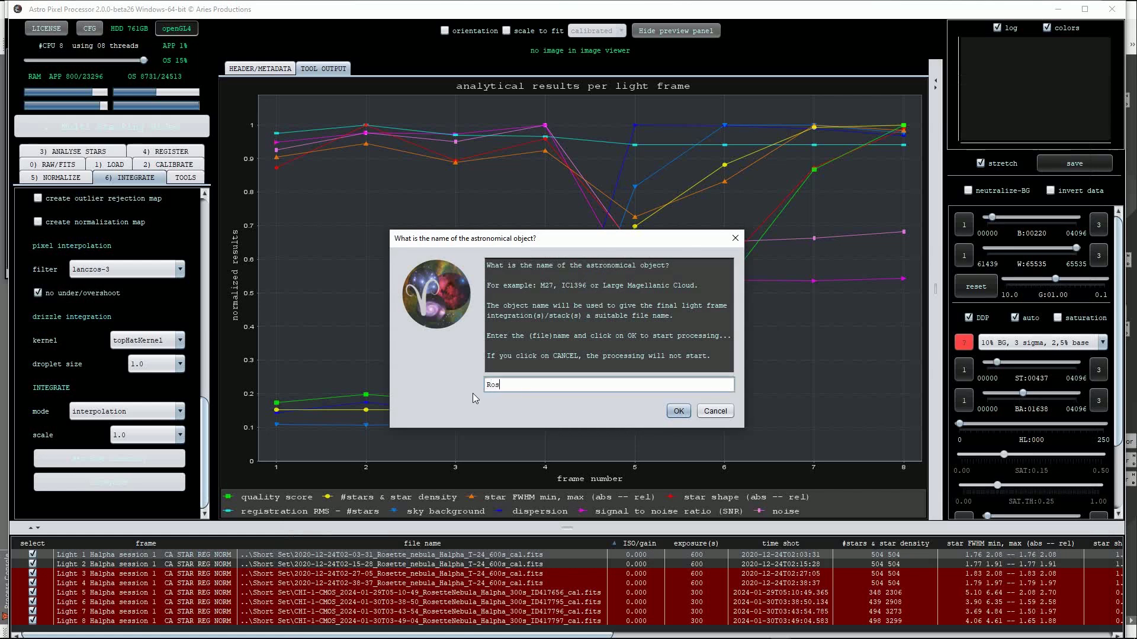
Step: Name the object 'Ros Stack Ha', run the integration, and inspect the stacked nebula
text(Ros Stack Ha)
click(677, 412)
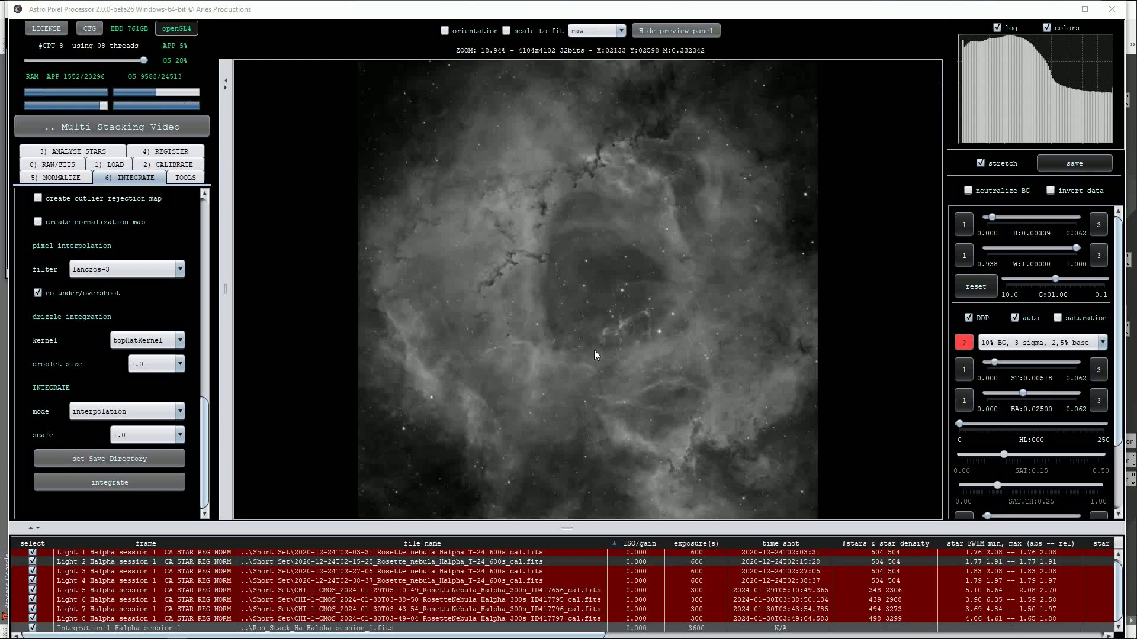
click(588, 329)
right_click(566, 392)
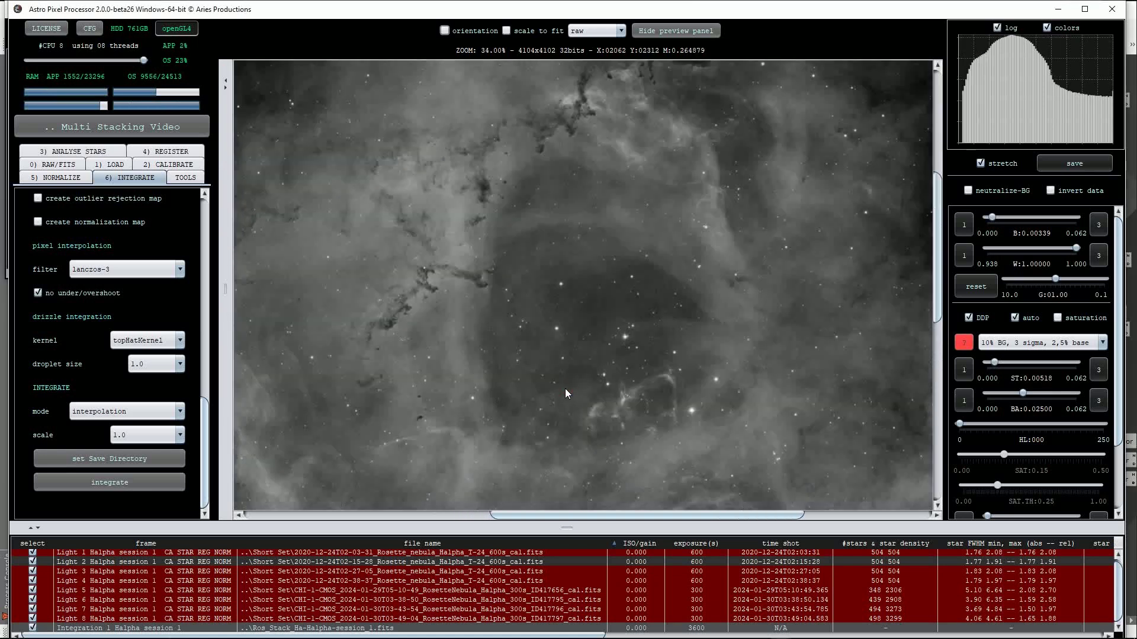
click(567, 383)
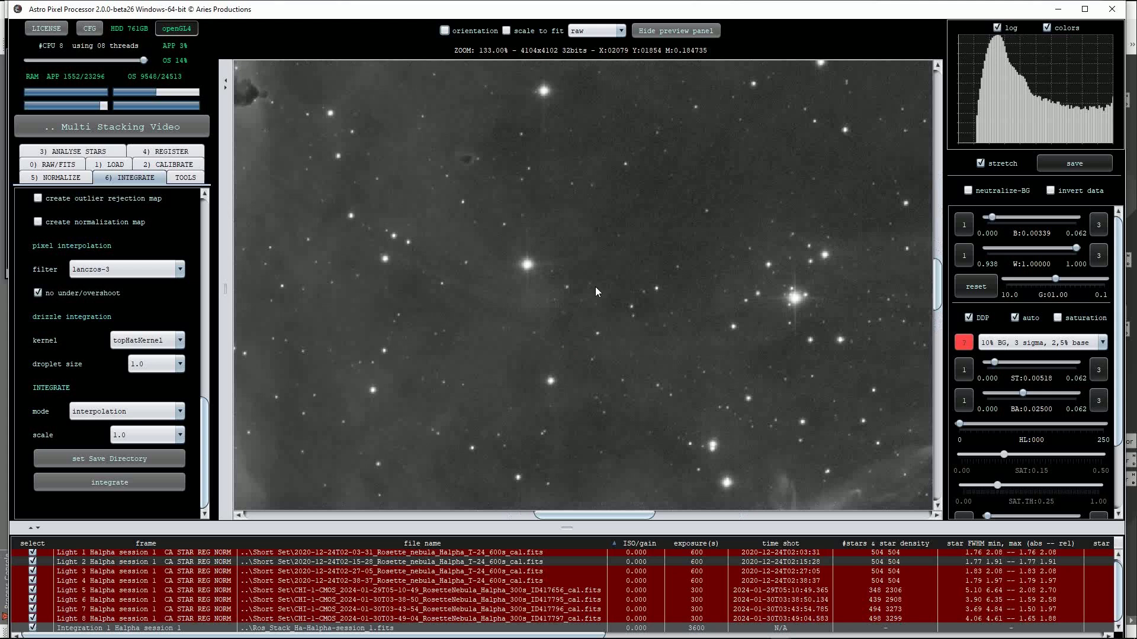
right_click(613, 337)
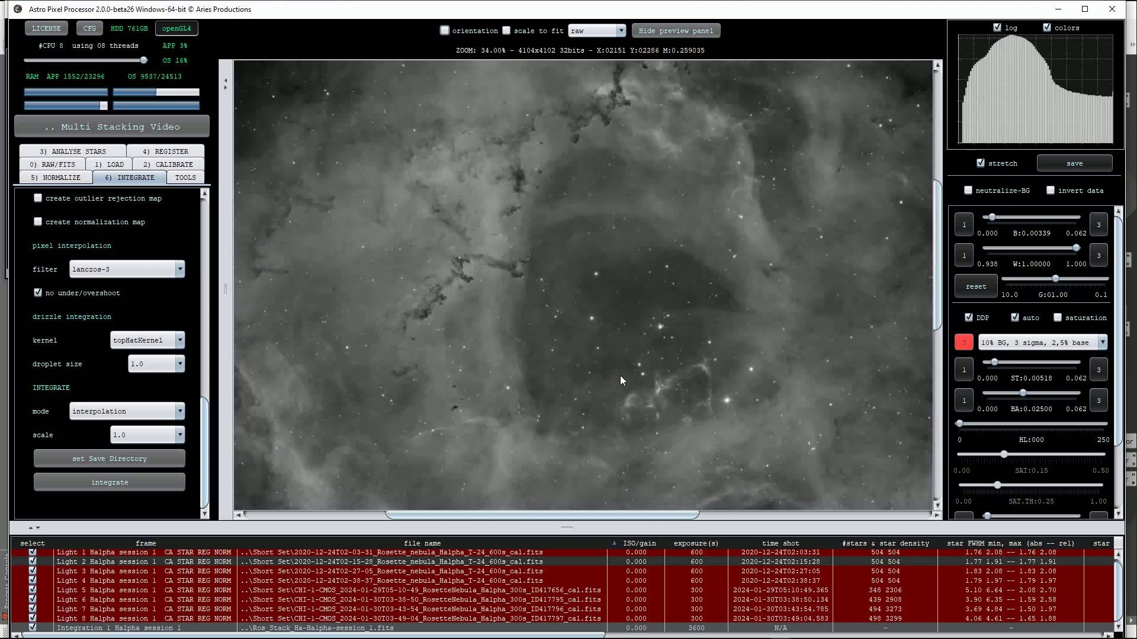
right_click(620, 376)
Step: Apply the '15% BG, 3 sigma, 2,5% base' stretch and inspect the nebula centre
click(1107, 346)
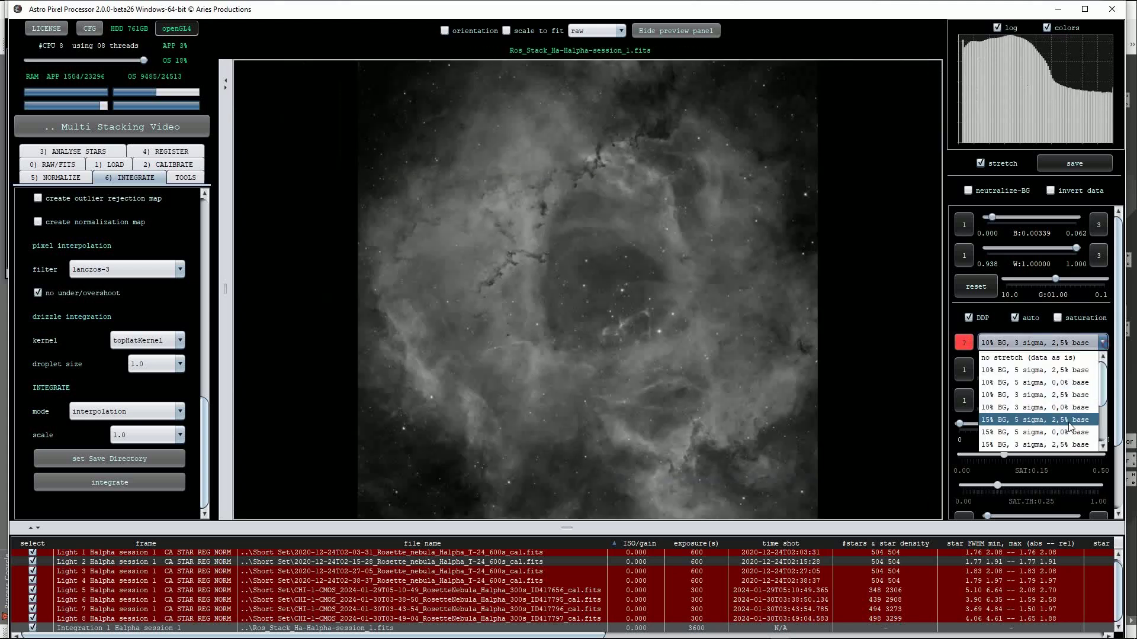
click(1051, 432)
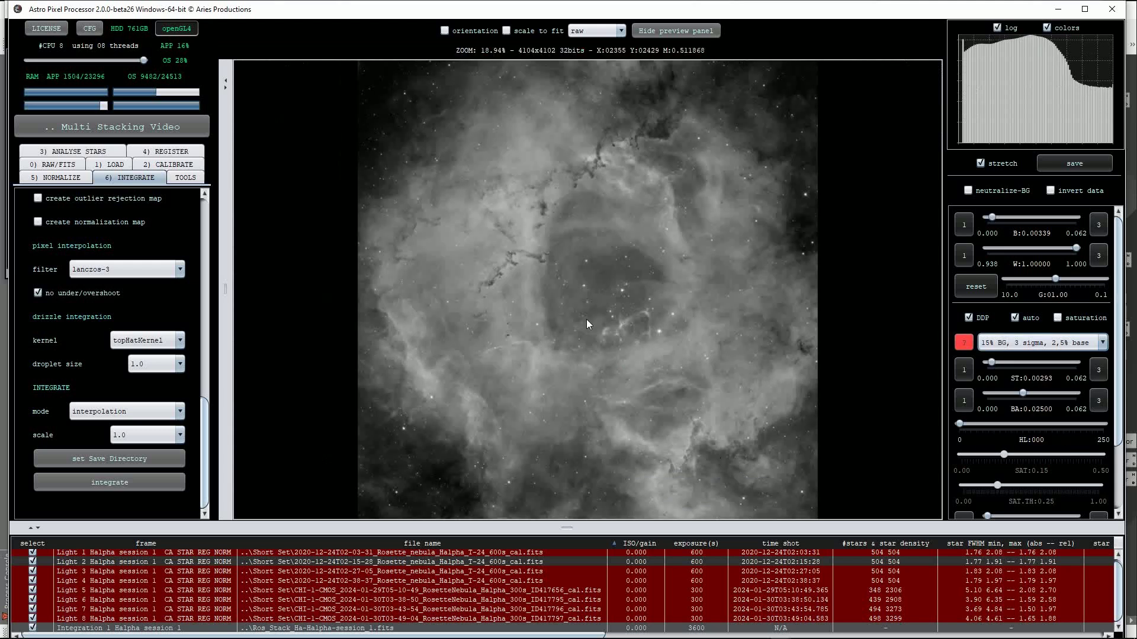
click(571, 302)
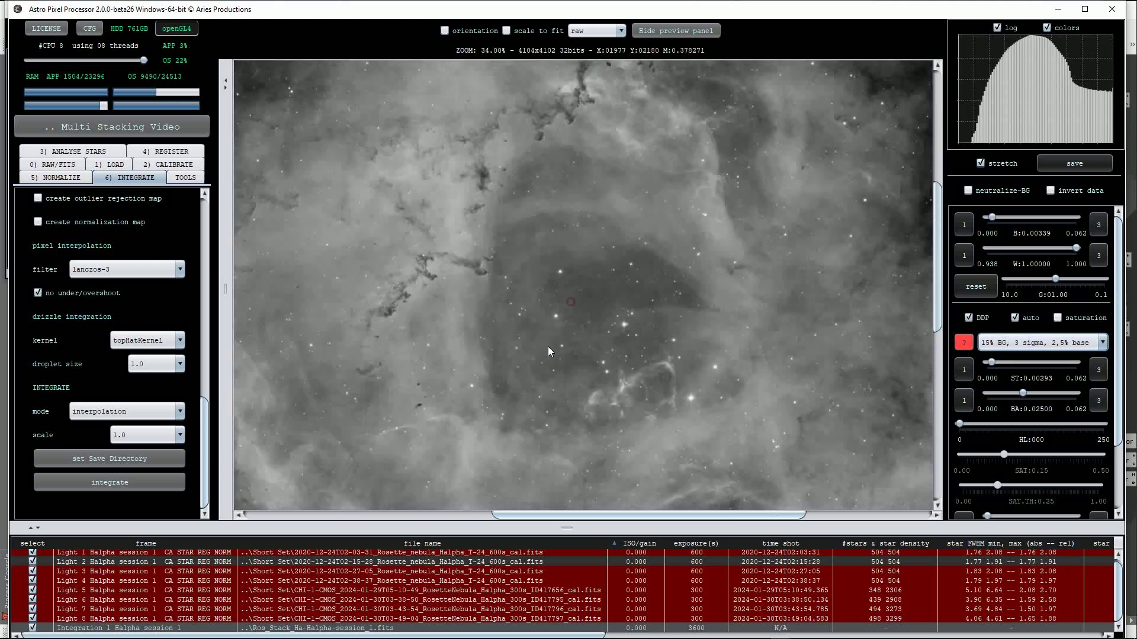
drag(548, 349, 546, 374)
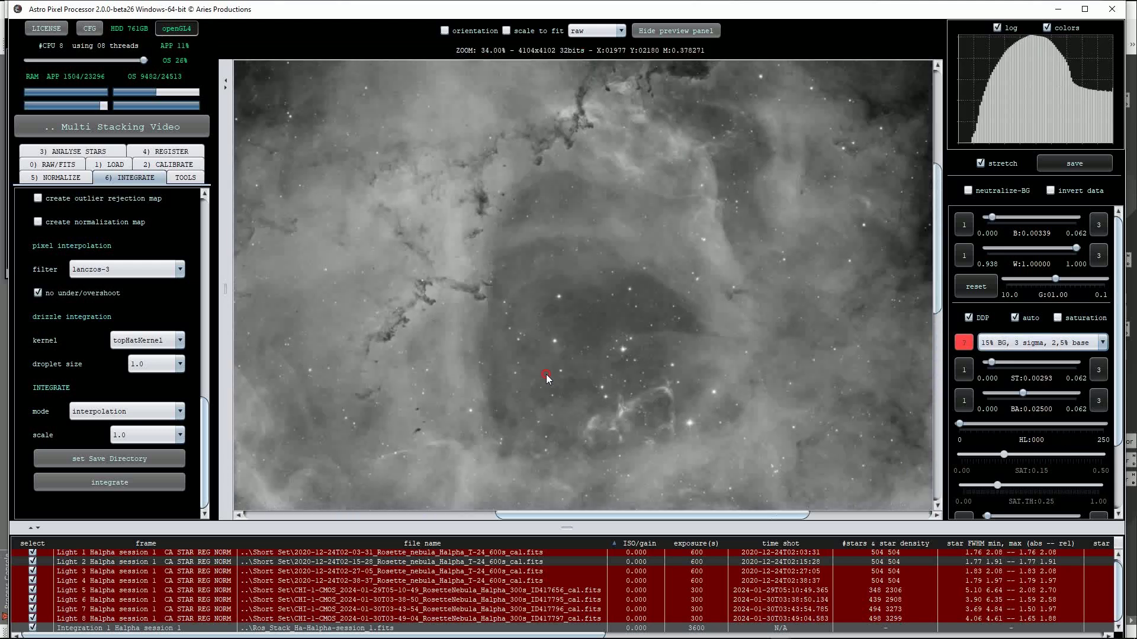
right_click(553, 363)
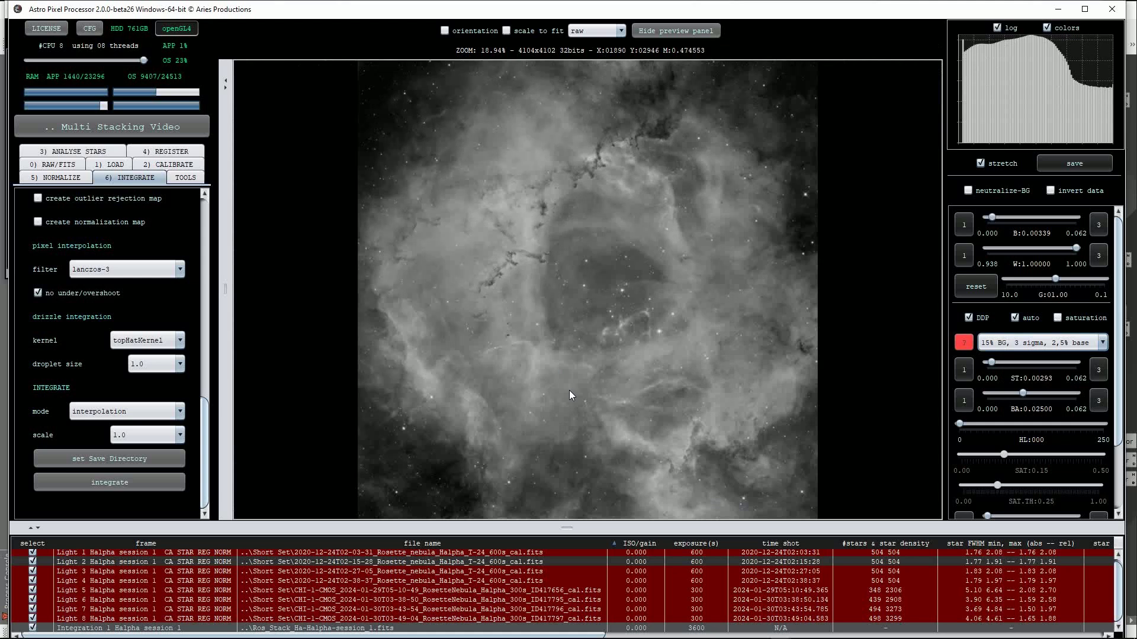
click(230, 294)
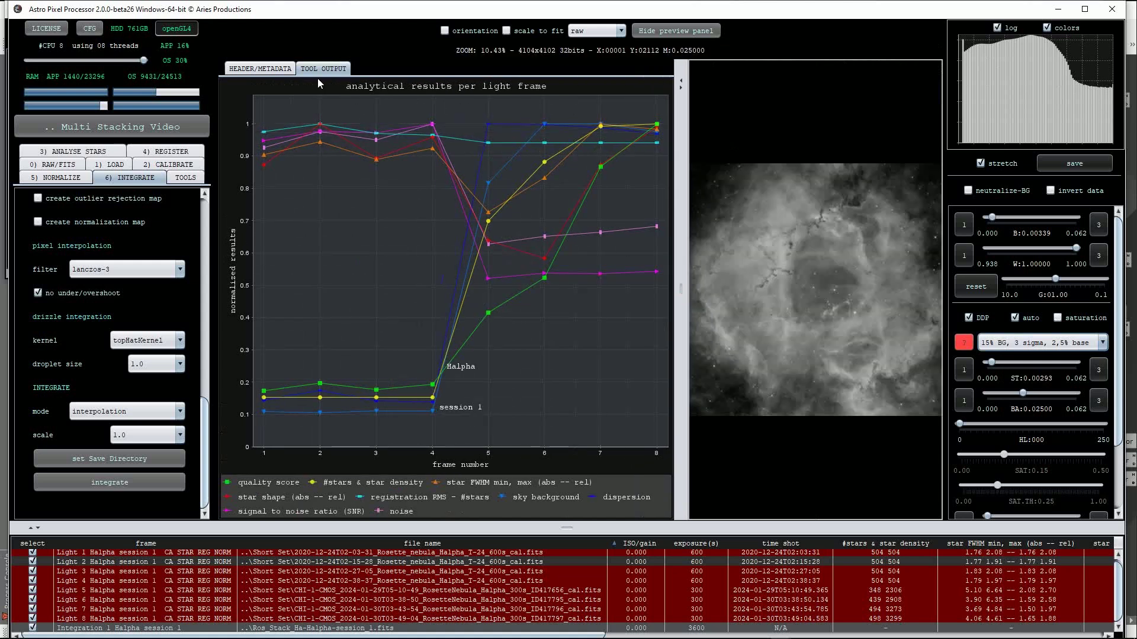
click(277, 67)
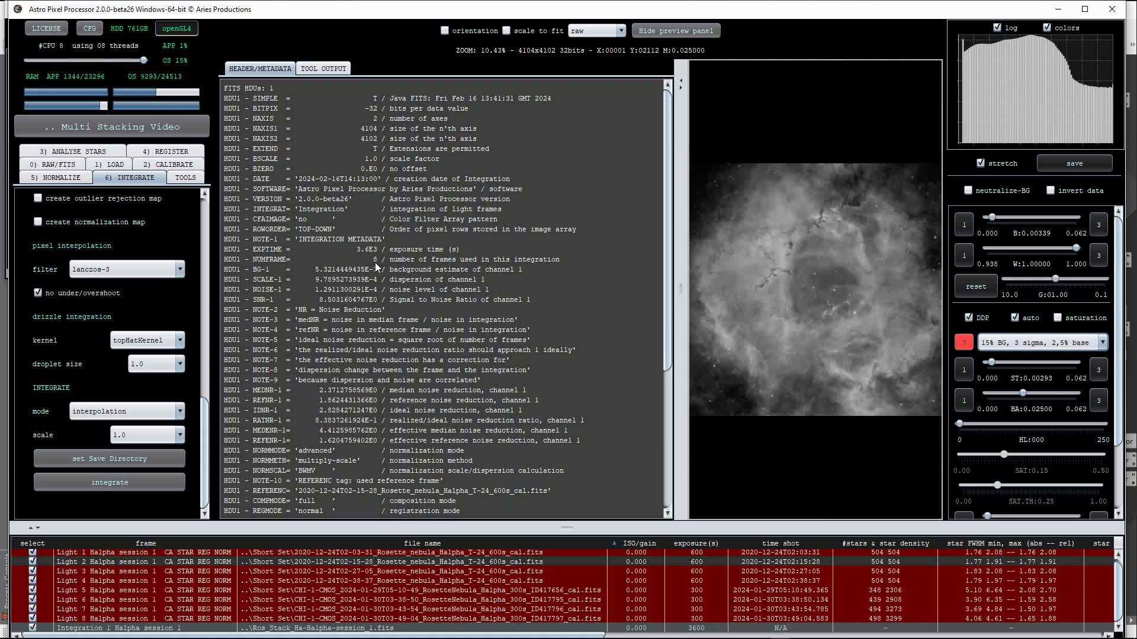
drag(681, 290, 239, 302)
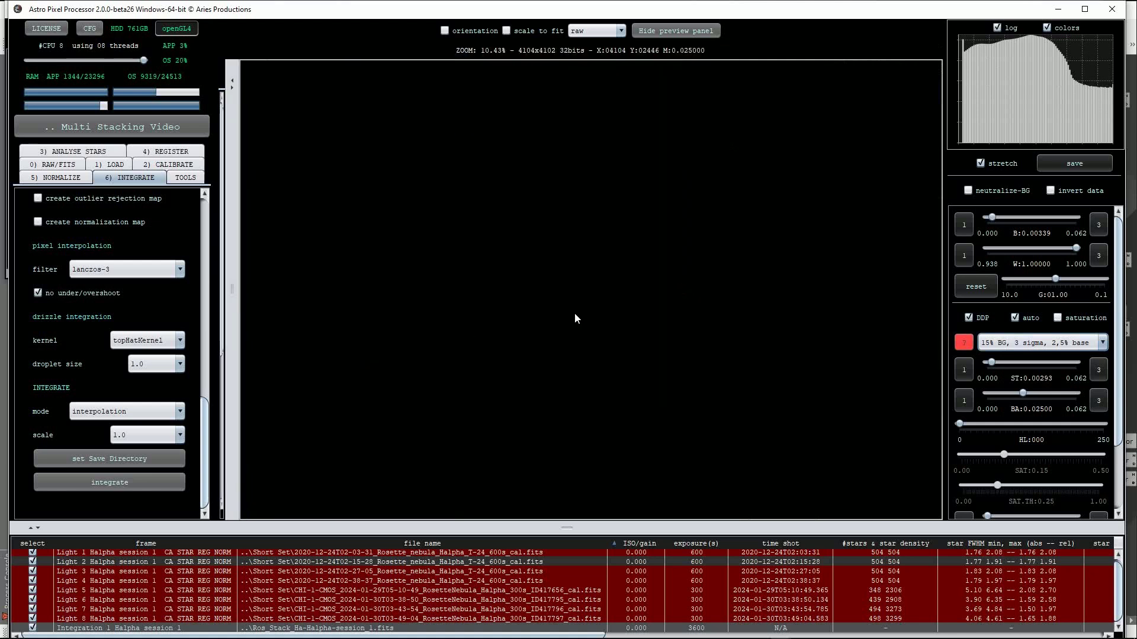
Step: Zoom in and out around the stacked Rosette image
scroll(612, 280, up, 2)
scroll(656, 285, up, 2)
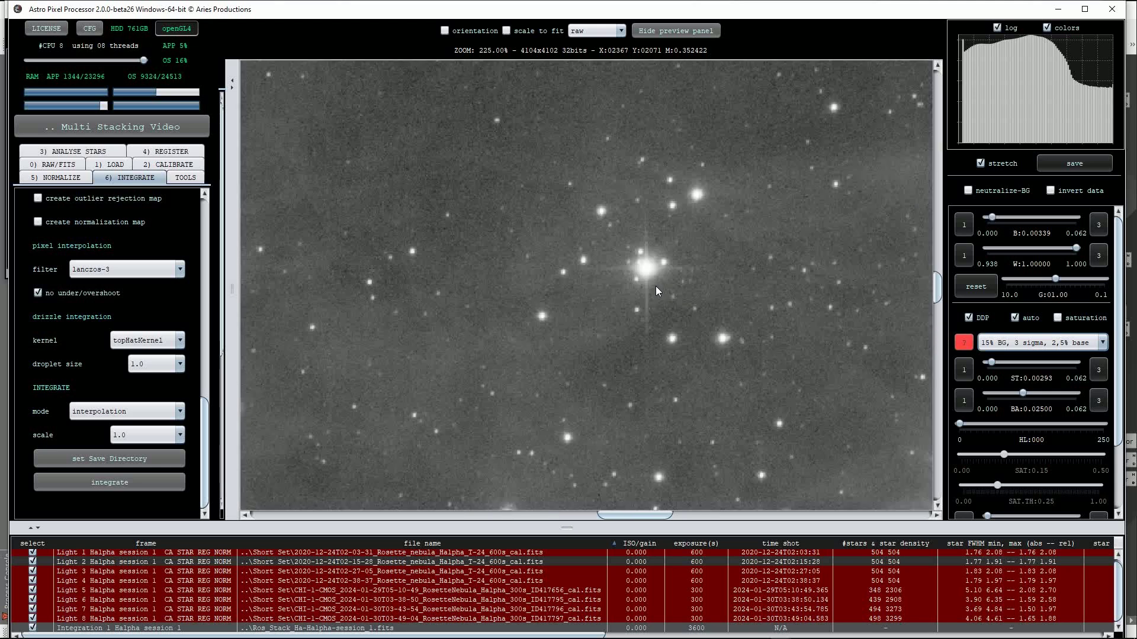
scroll(638, 291, down, 4)
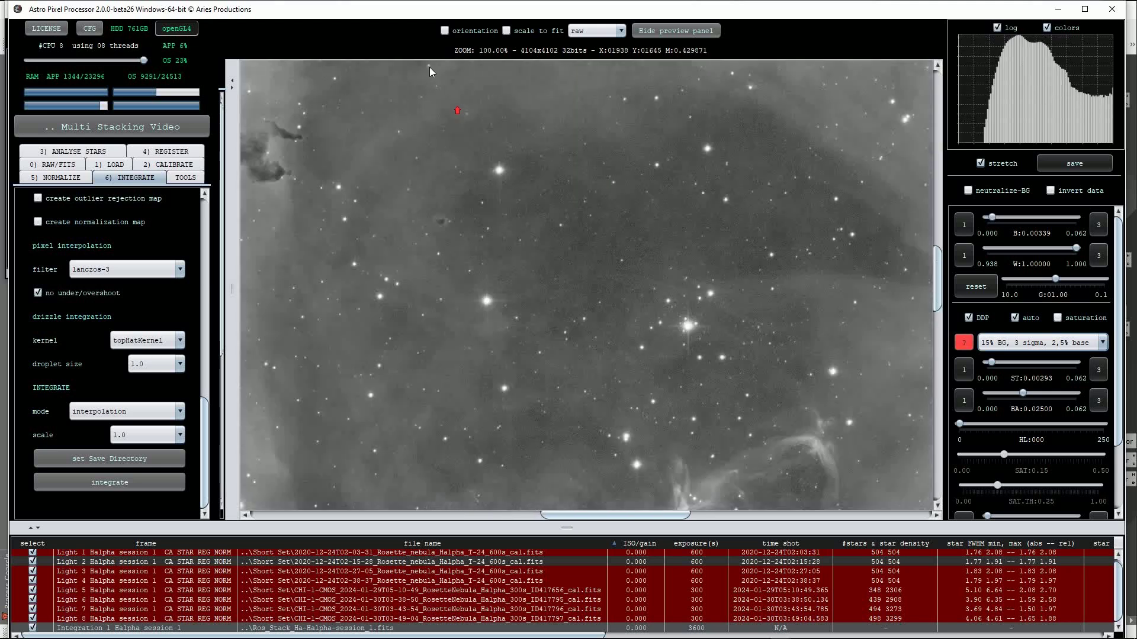
scroll(581, 213, up, 4)
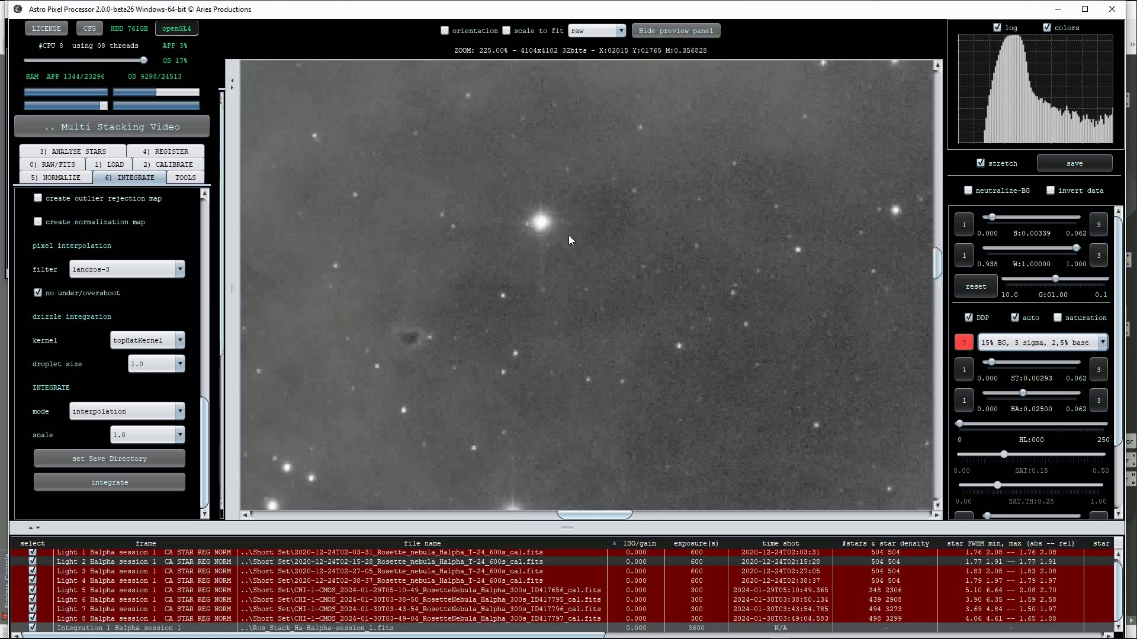
scroll(649, 393, down, 2)
scroll(623, 275, up, 2)
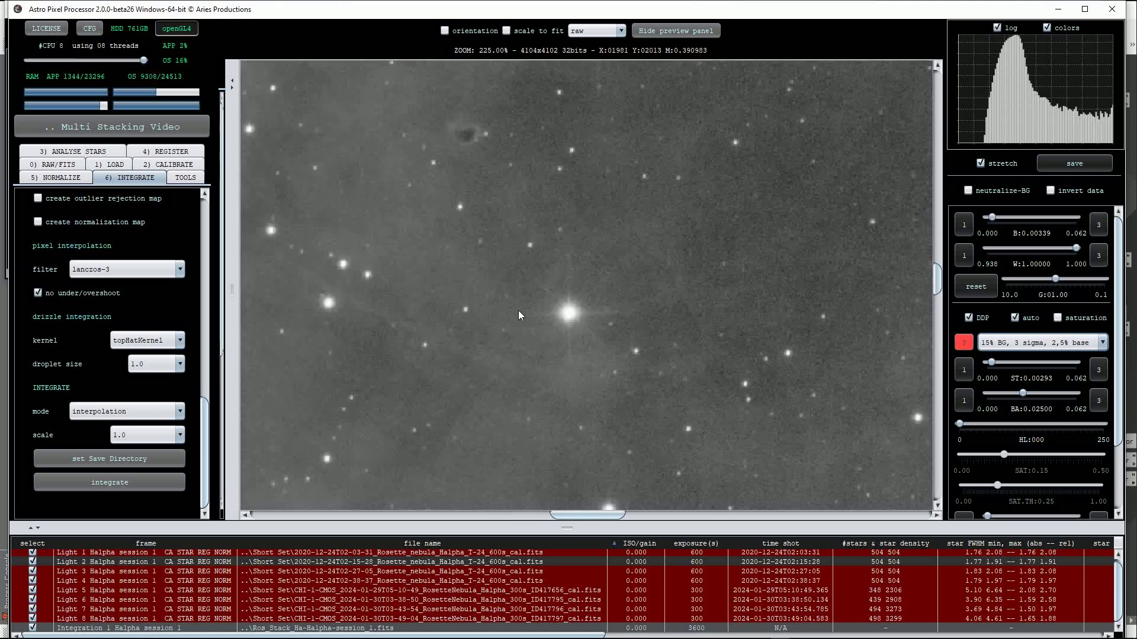
scroll(518, 311, down, 5)
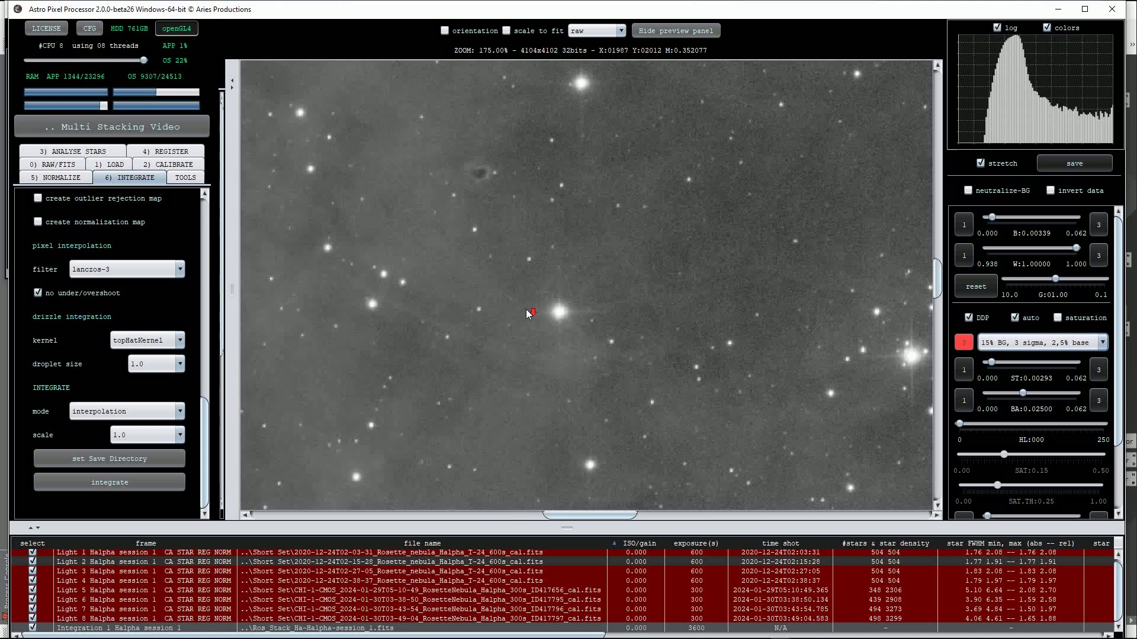
scroll(526, 309, down, 4)
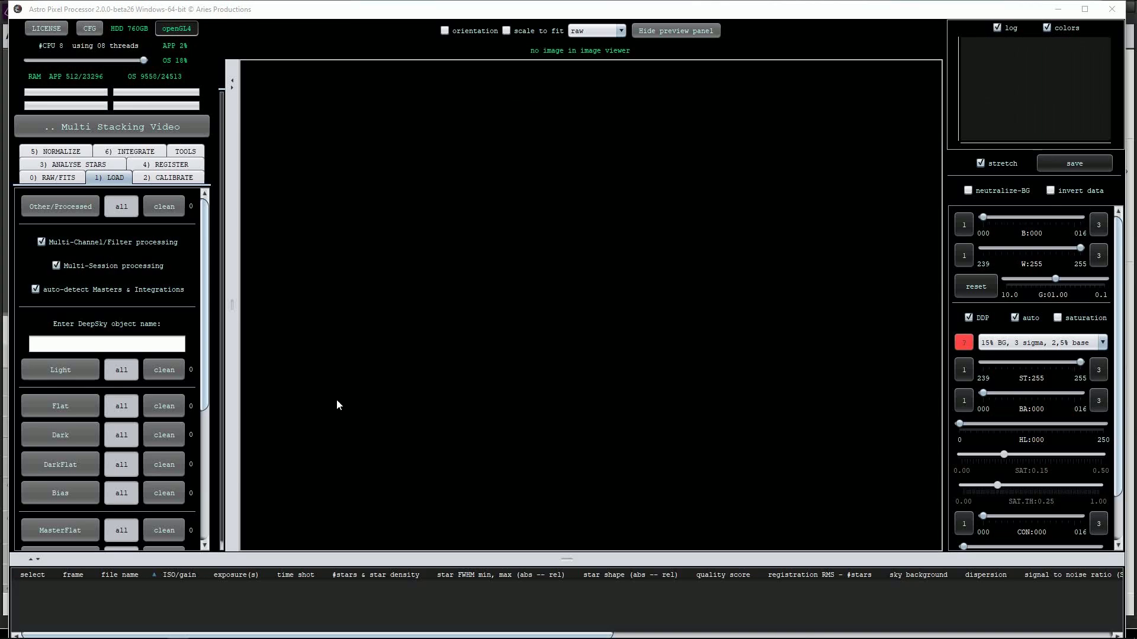
Step: Load all light frames from the Colour Data folder, confirming the channel assignment
click(57, 370)
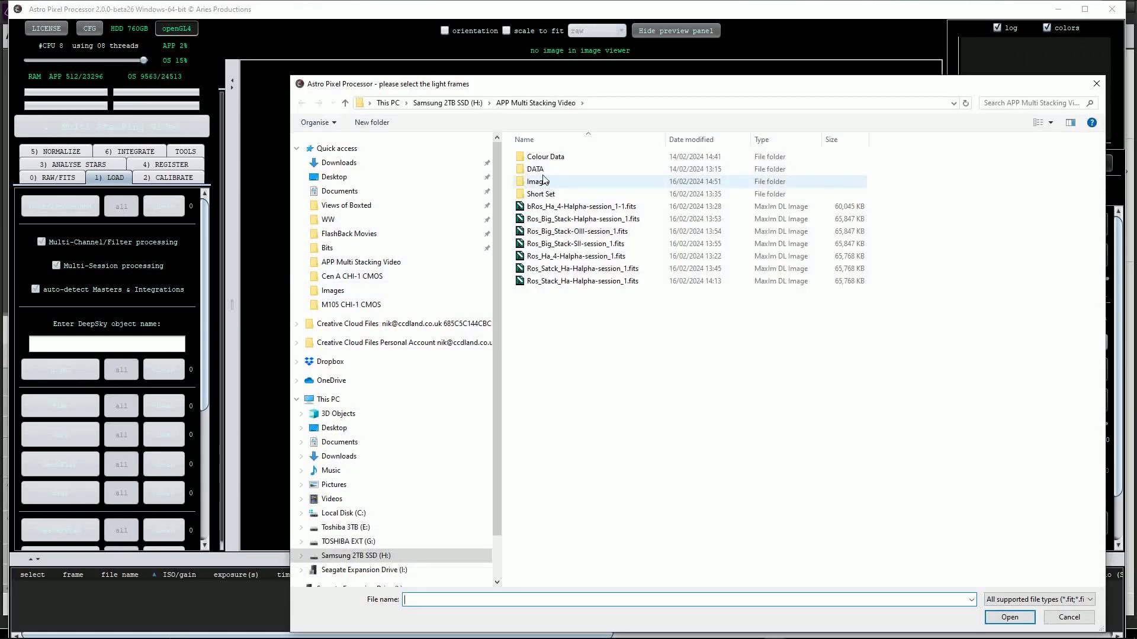
double_click(541, 158)
click(551, 157)
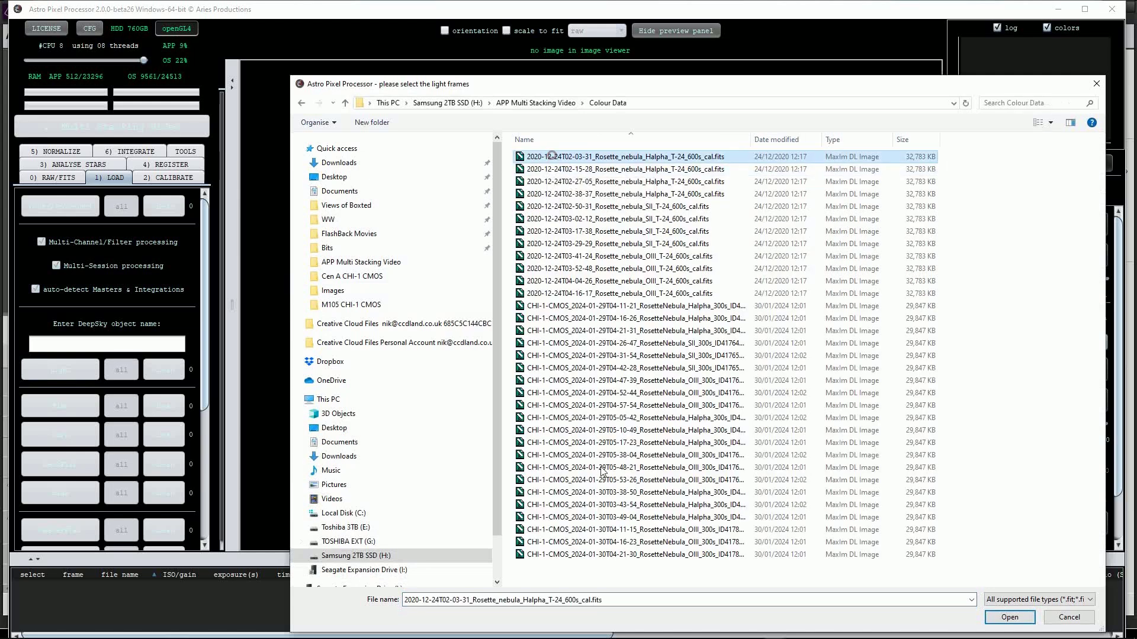
shift+click(608, 555)
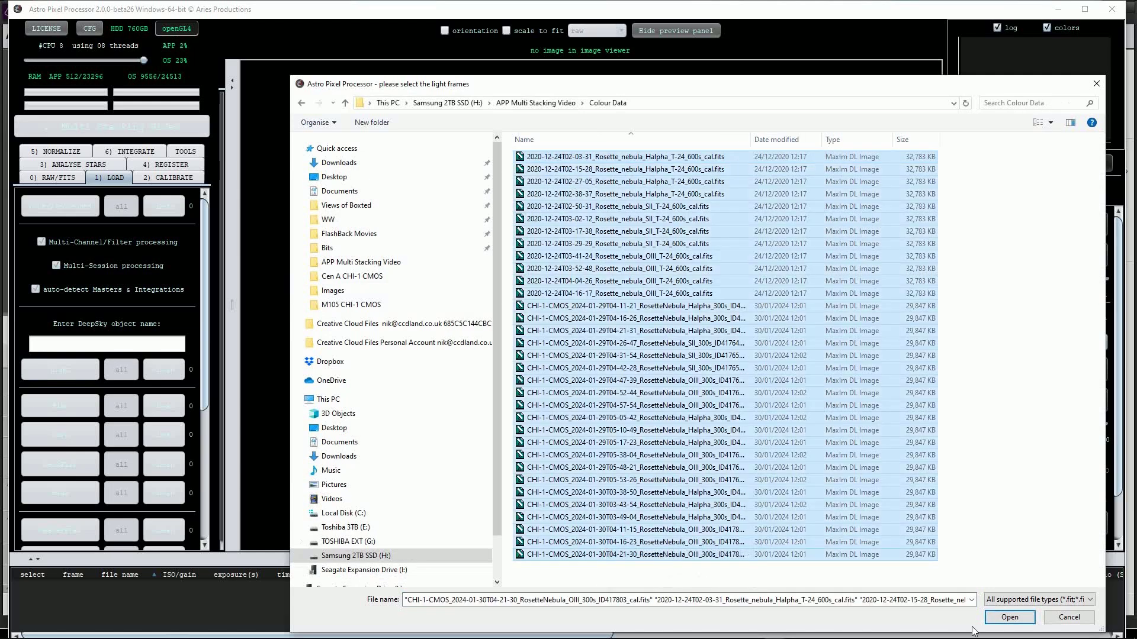
click(1010, 617)
key(Return)
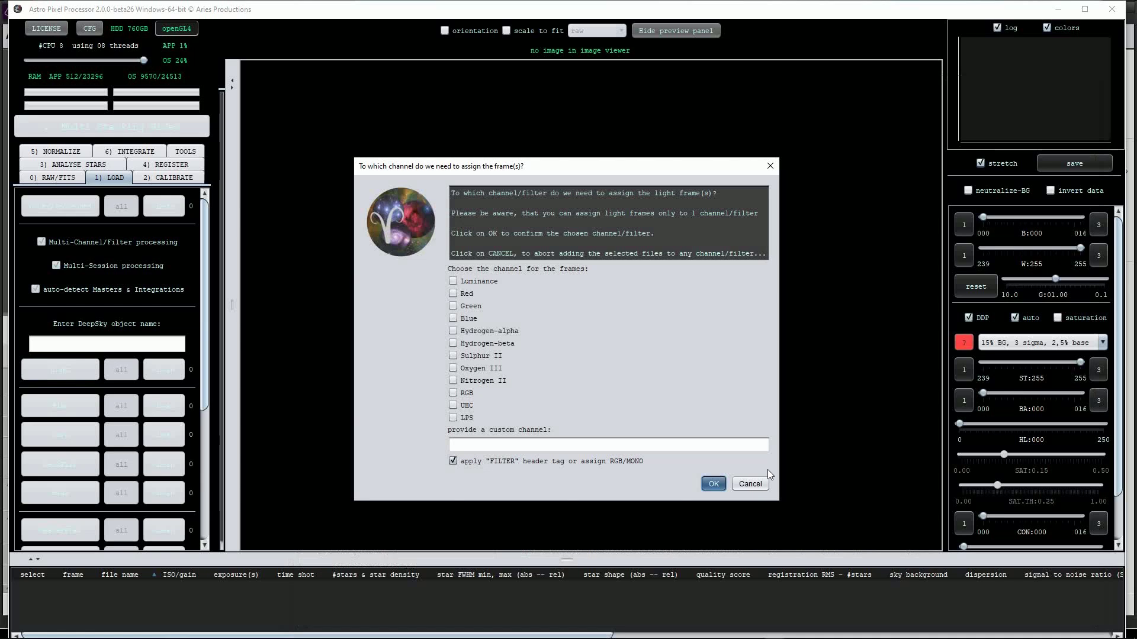
Step: Set the Multi-Channel/Filter integration option to 'integrate per channel'
click(136, 151)
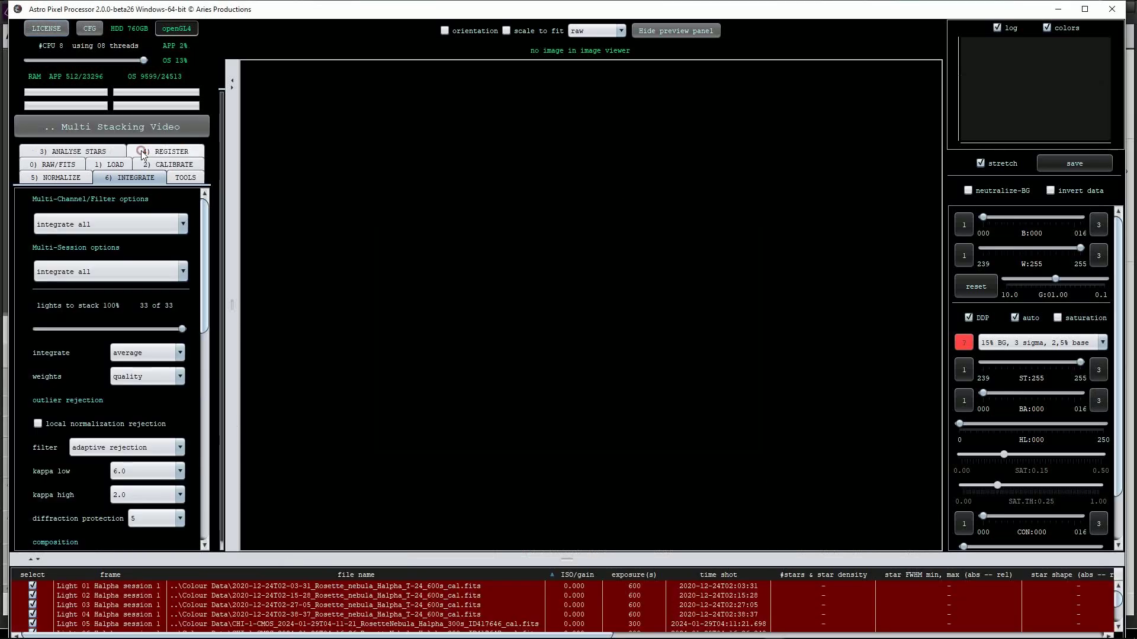
click(179, 227)
click(156, 241)
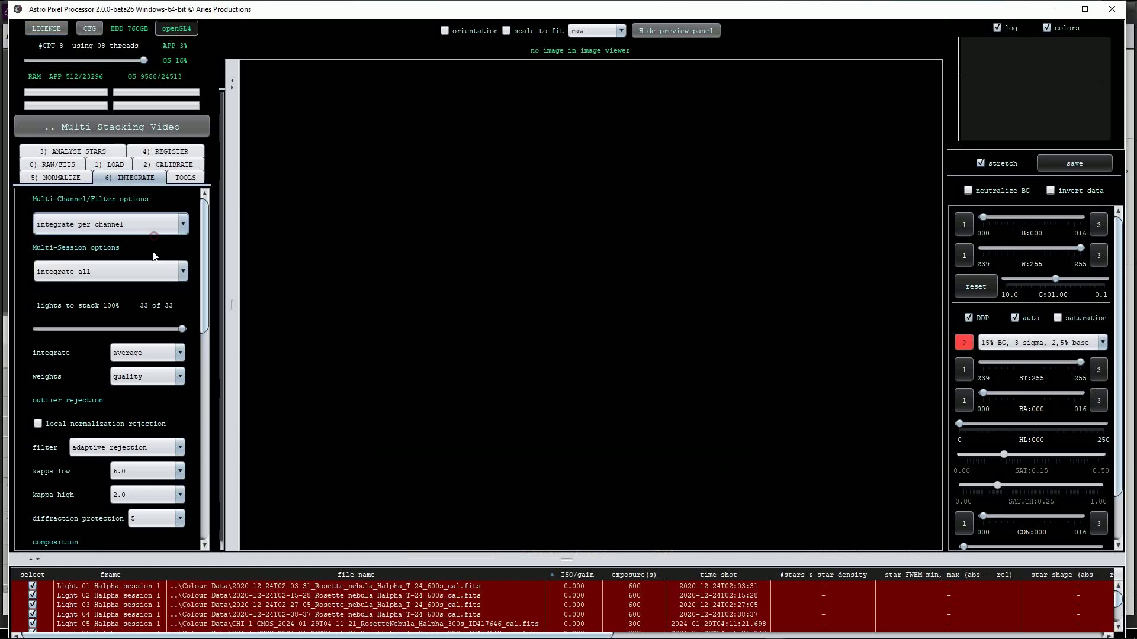
drag(206, 269, 225, 494)
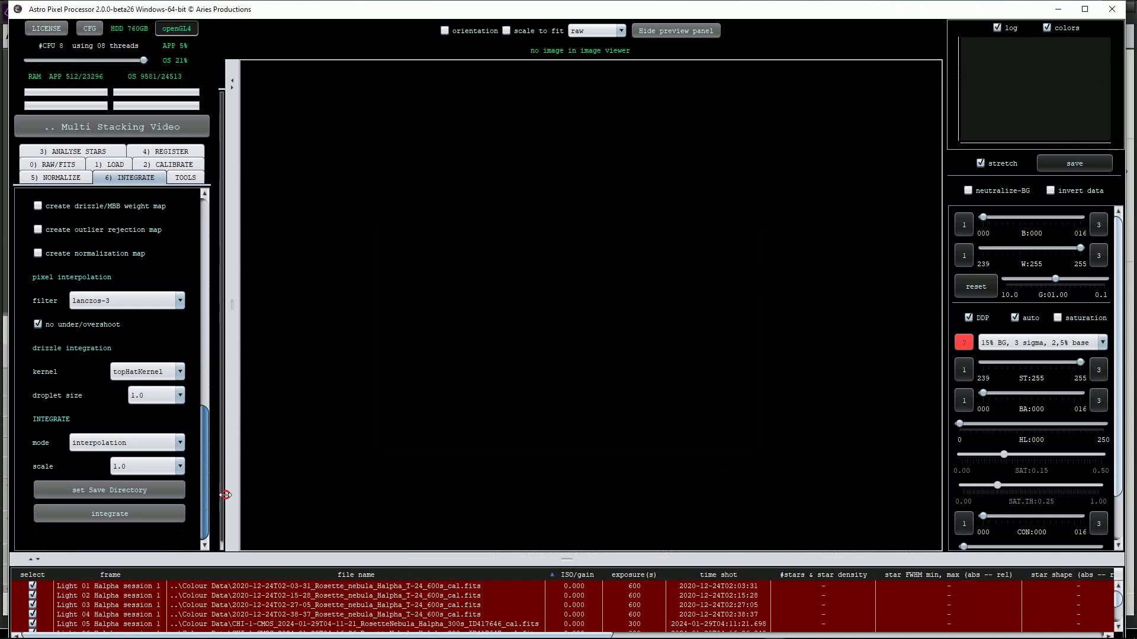
Step: Save the stacks to the Colour Data folder and start integrating
click(129, 495)
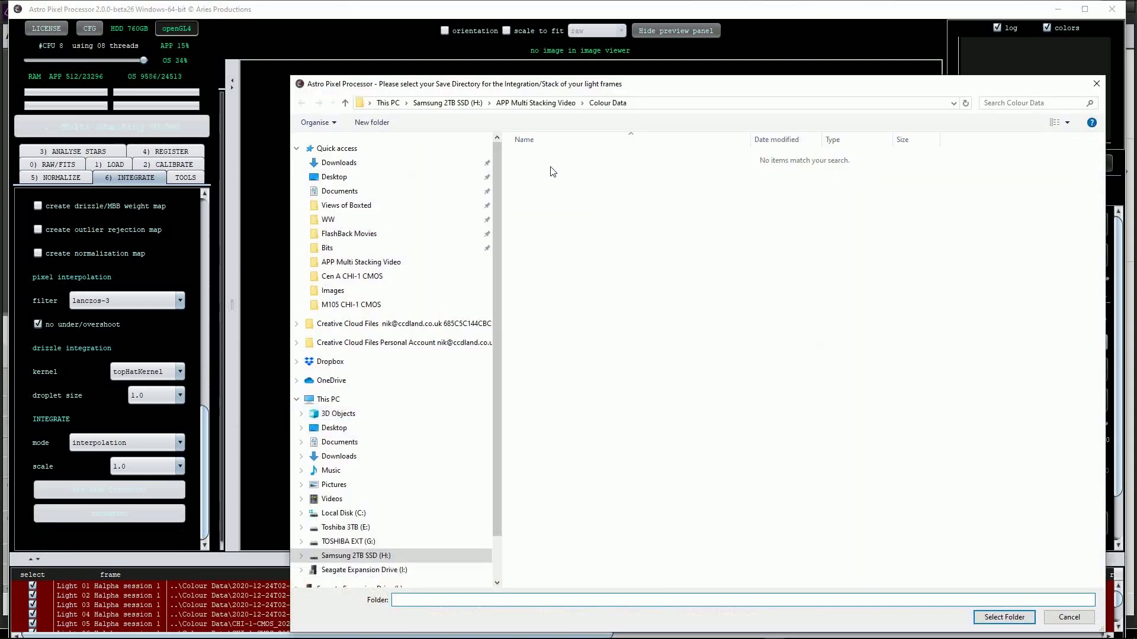
click(1000, 617)
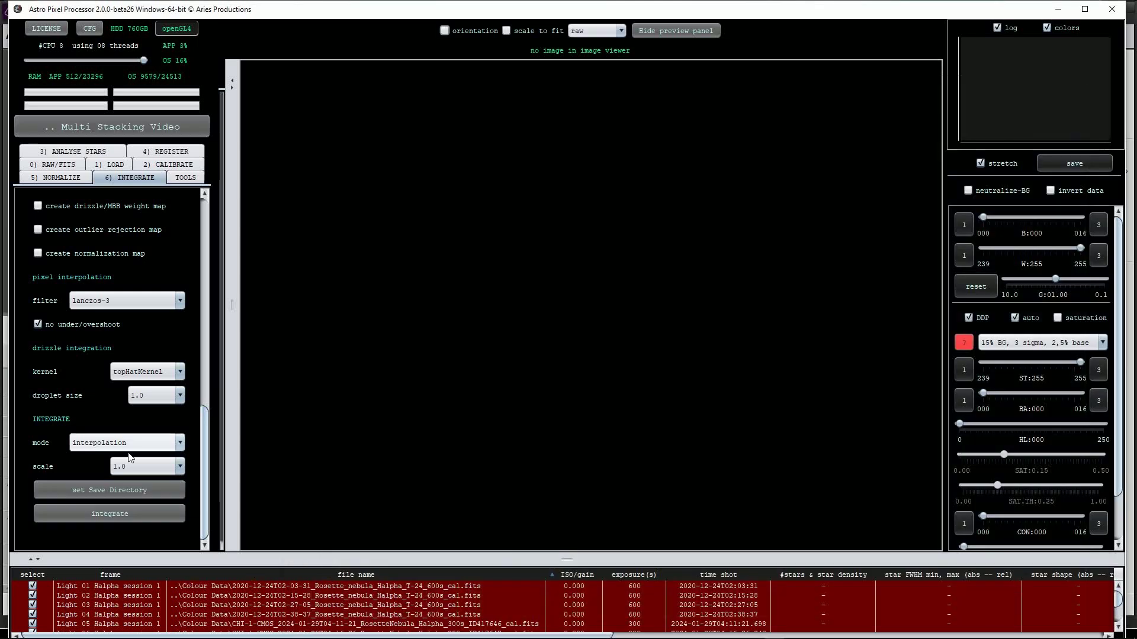
click(172, 514)
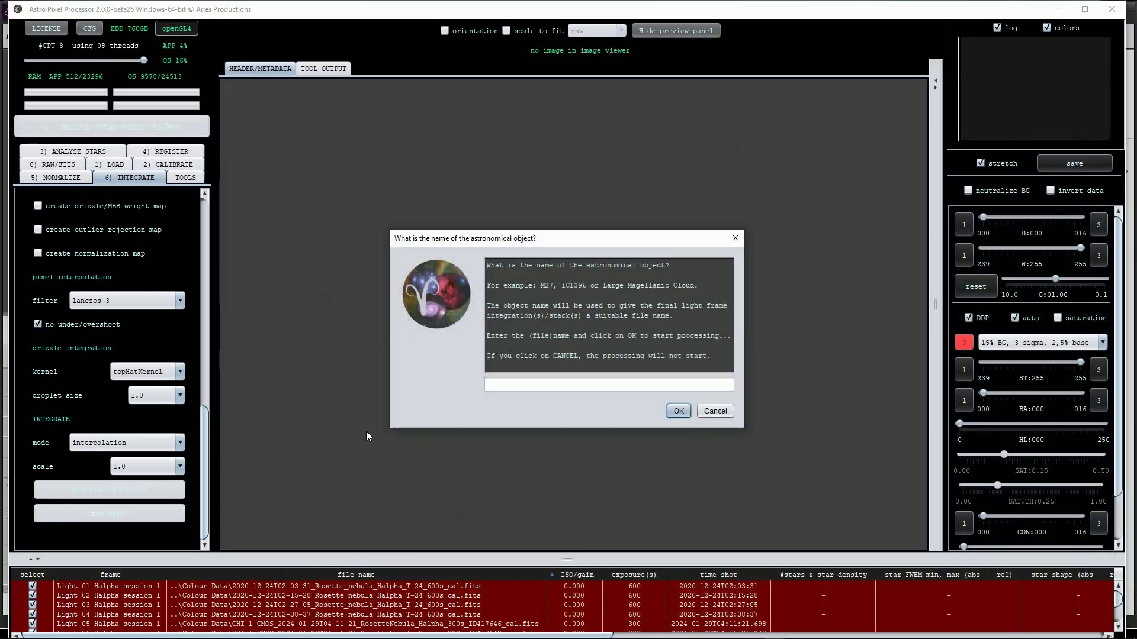
Step: Enter 'Ros SHO' as the object name and start the per-channel integration
click(497, 383)
text(Ros)
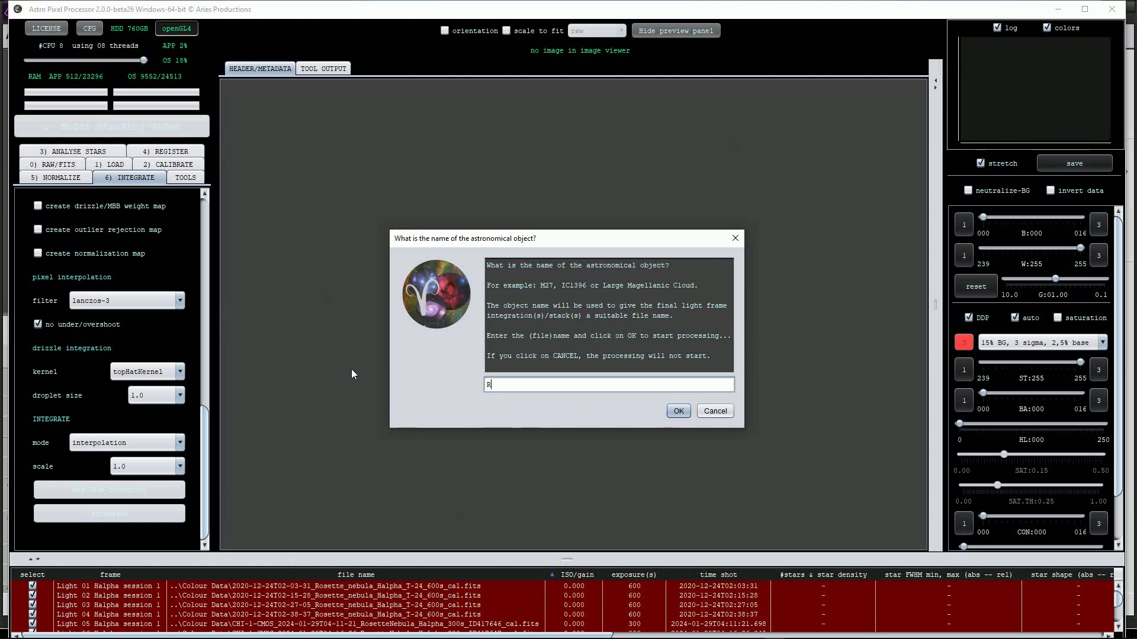
text( SHO)
click(674, 411)
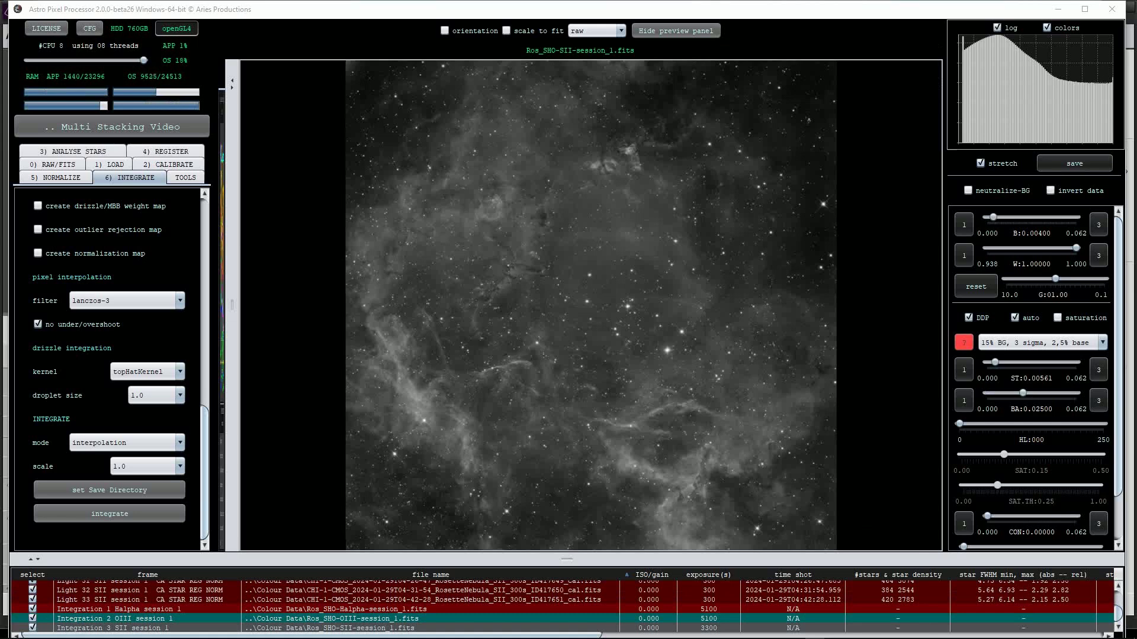
Step: Preview the Halpha stack, zooming into the central cavity and back out to the full frame
double_click(118, 609)
click(578, 316)
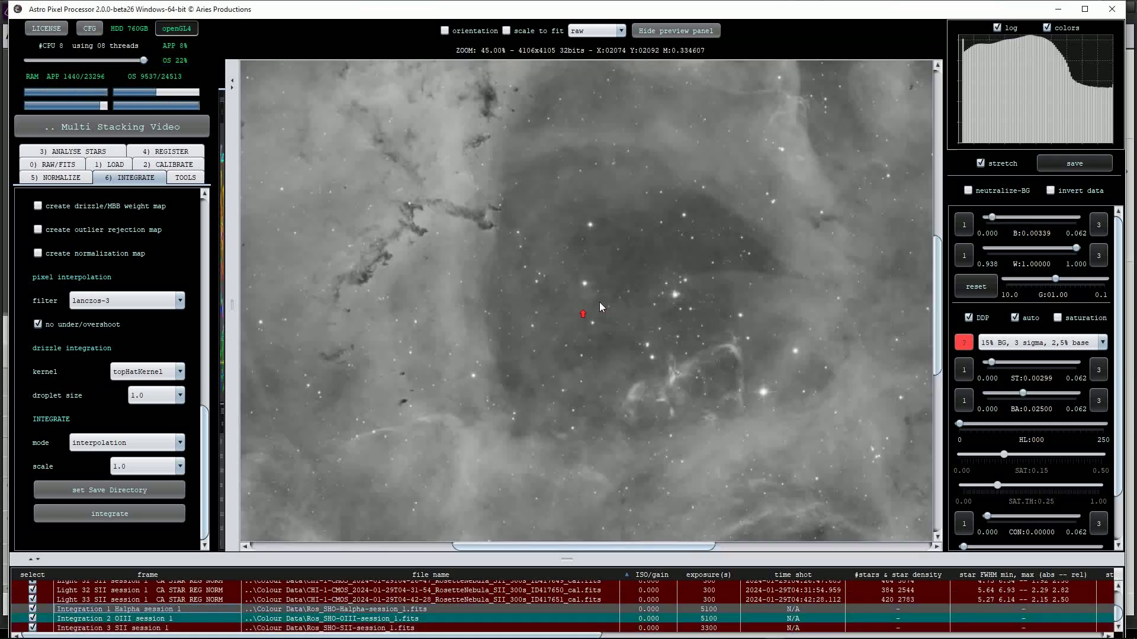
click(595, 294)
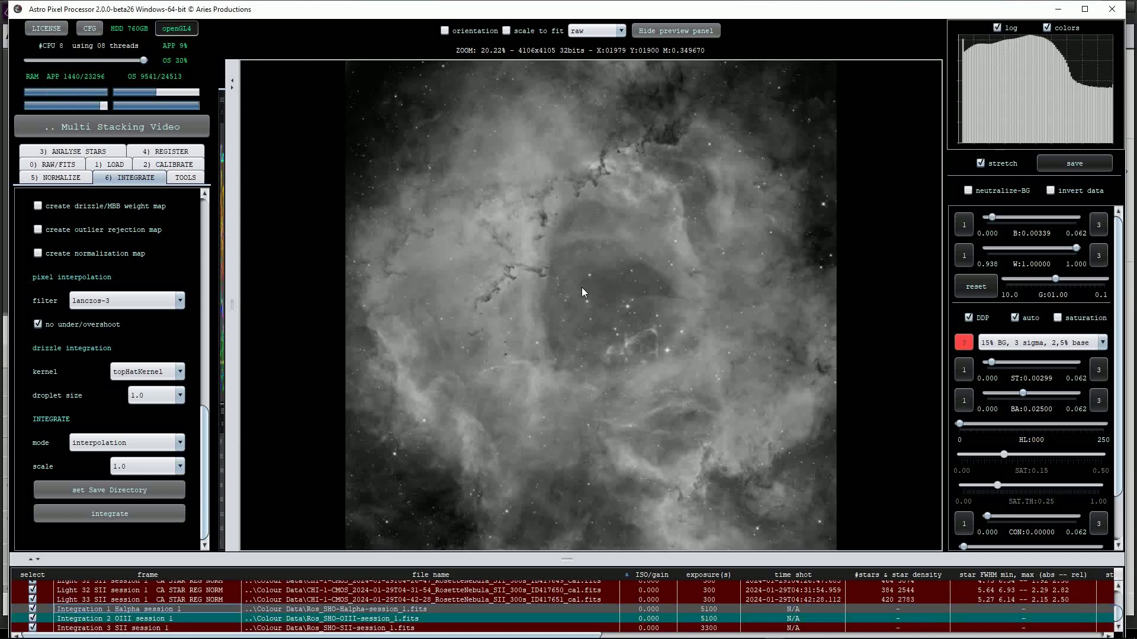
Step: Load the Ros_SHO-OIII-session_1.fits stack into the preview for review
click(123, 619)
double_click(123, 619)
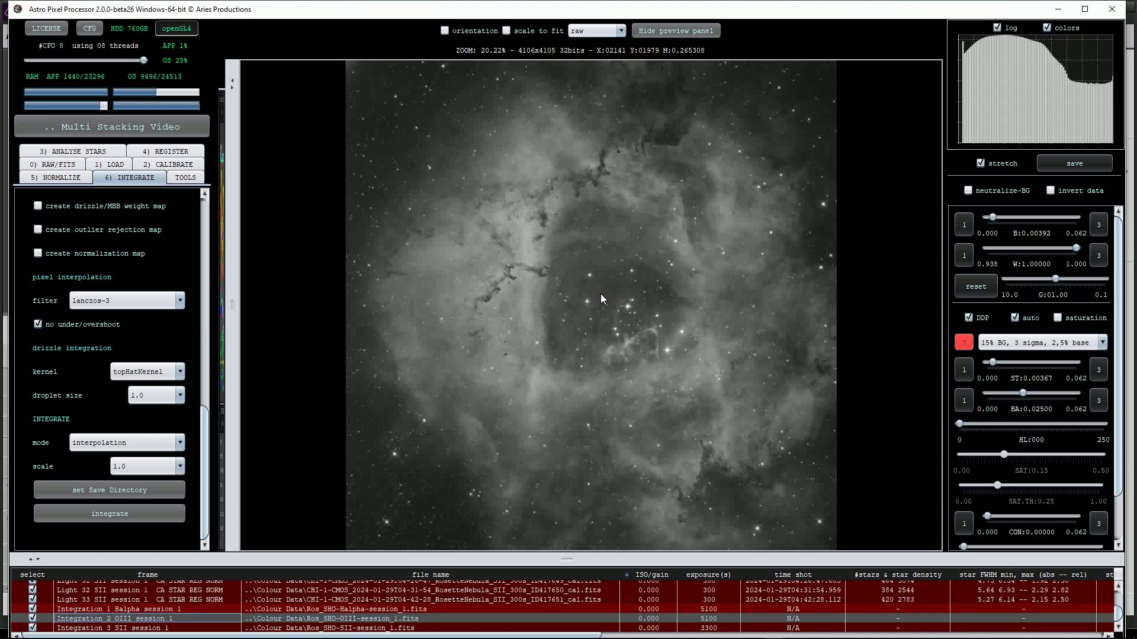
click(189, 178)
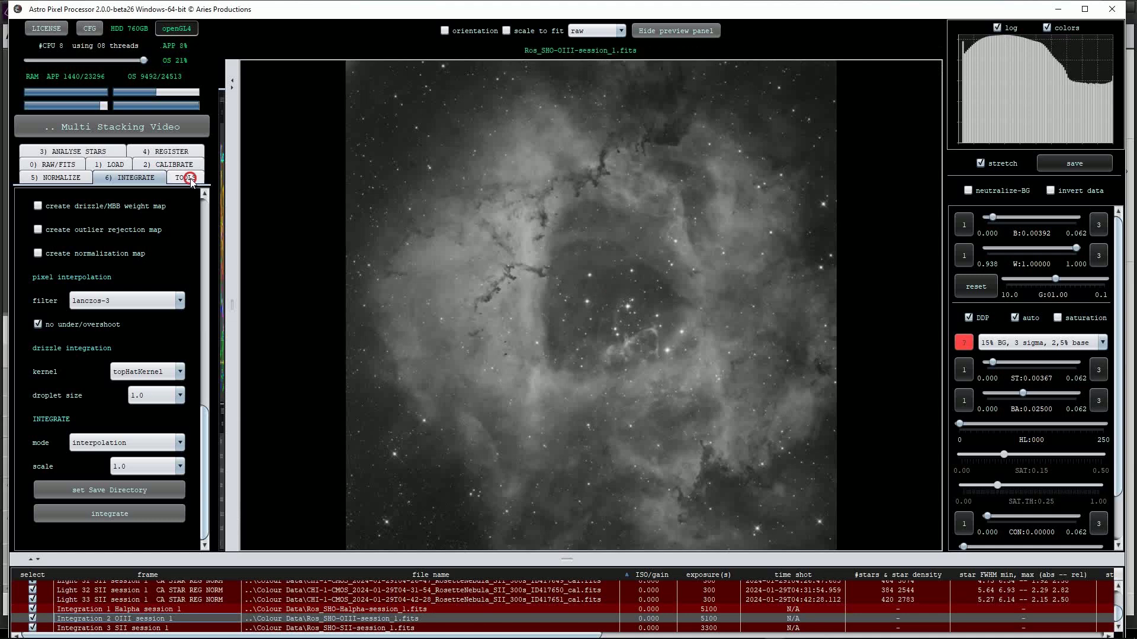
Step: Open Combine RGB, pick the SHO (Hubble) 2 formula, and open Colour Data to add channels
scroll(201, 403, down, 2)
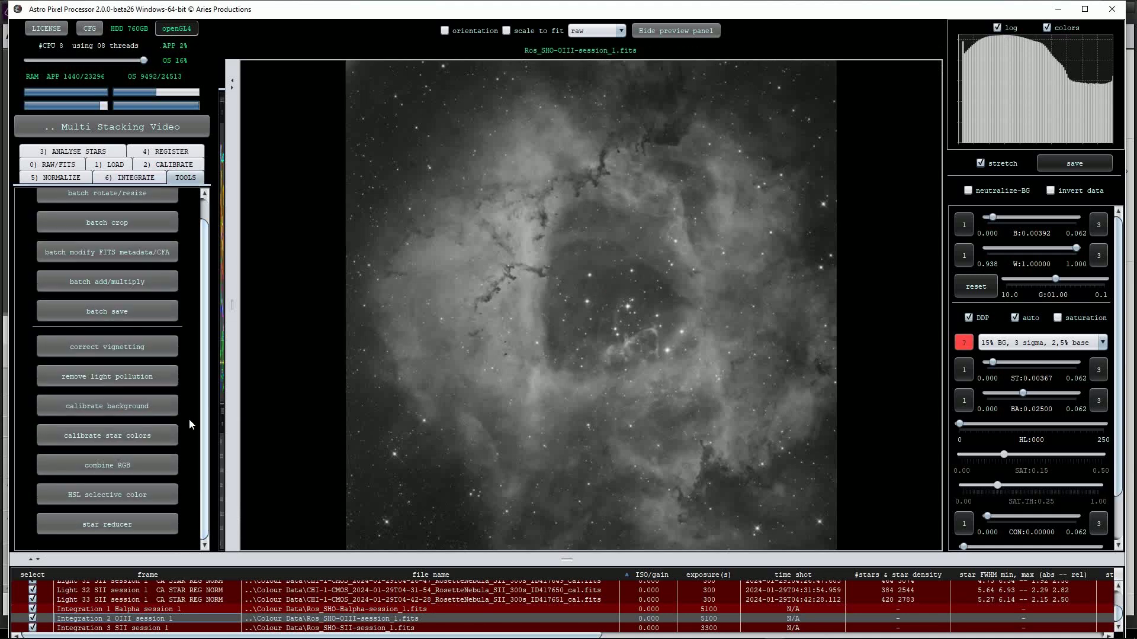
click(120, 467)
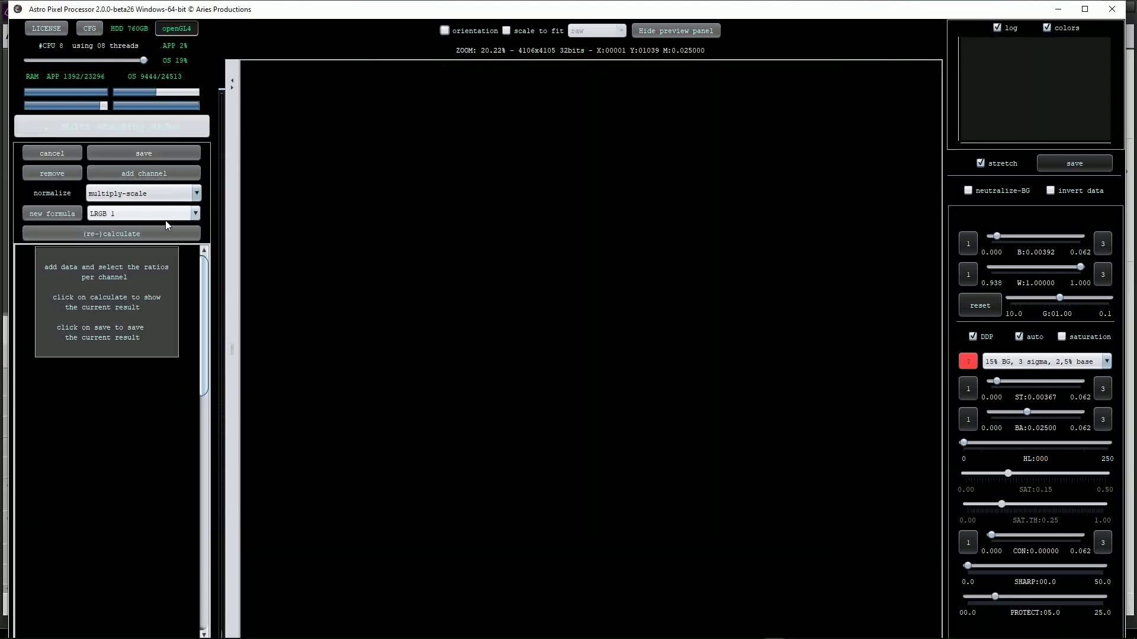
click(193, 216)
scroll(161, 273, down, 3)
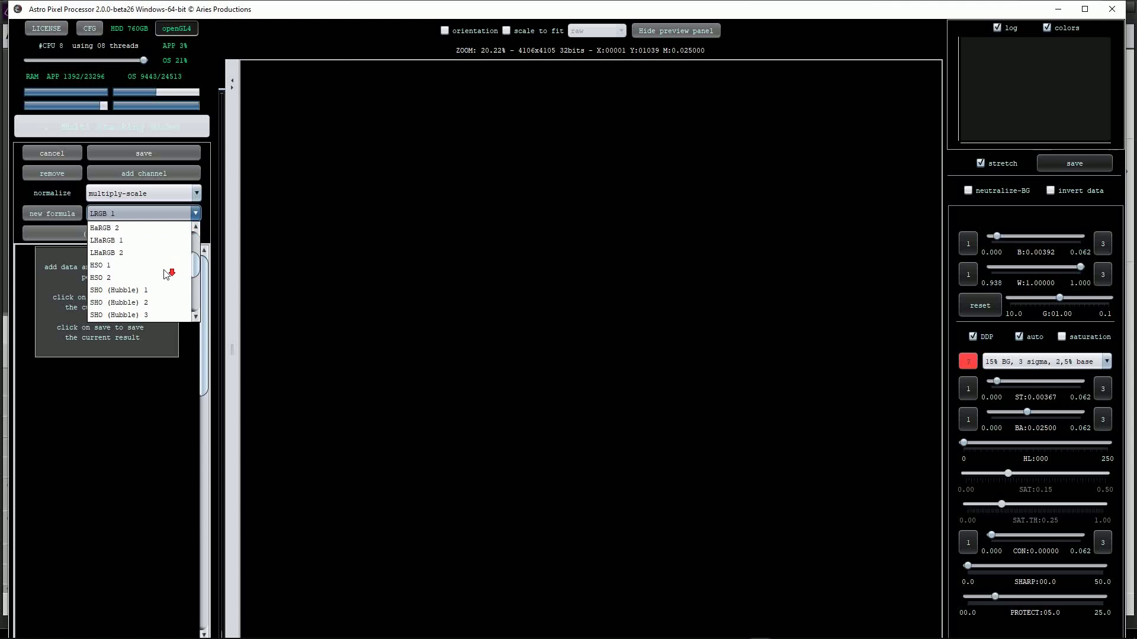
click(146, 270)
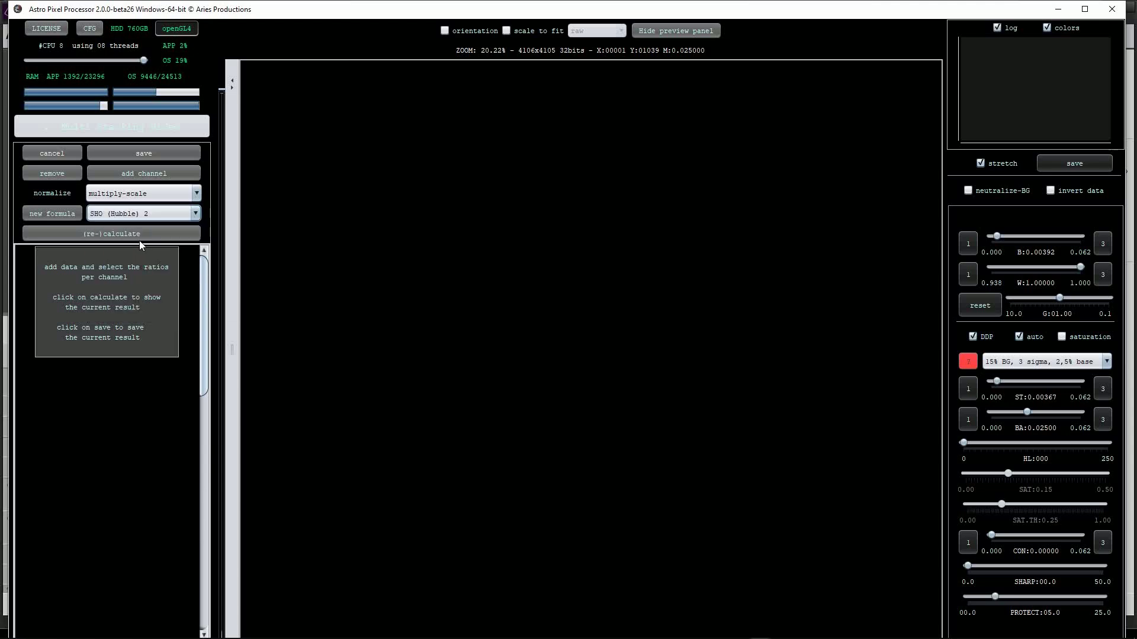
click(142, 173)
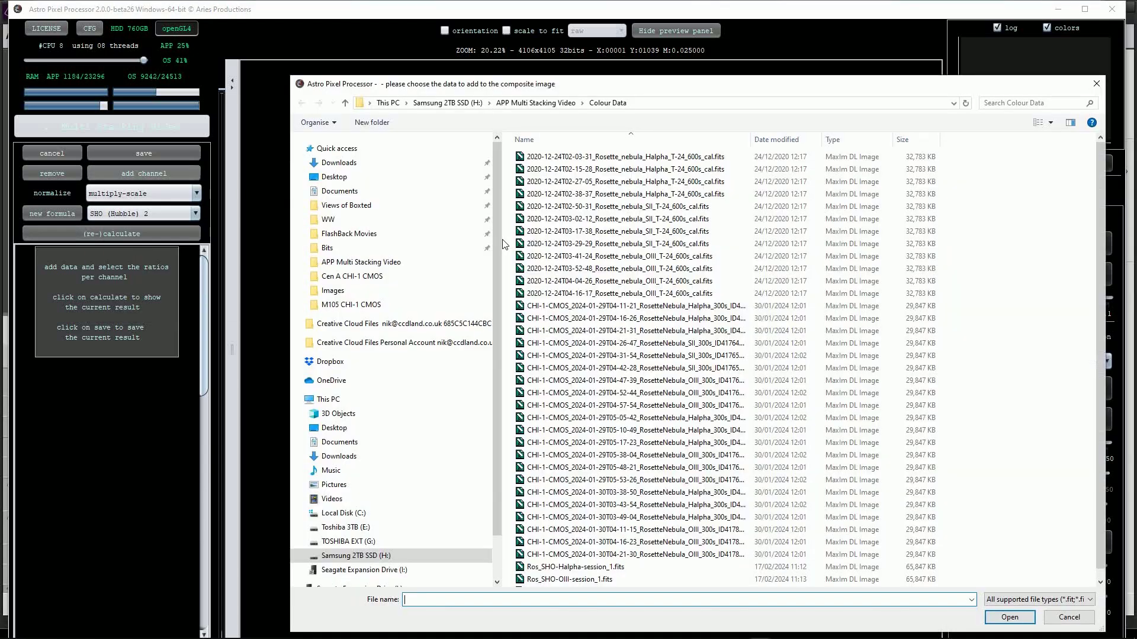
Step: Load the three Ros_SHO-*-session_1.fits integrations as channel data
scroll(589, 540, down, 1)
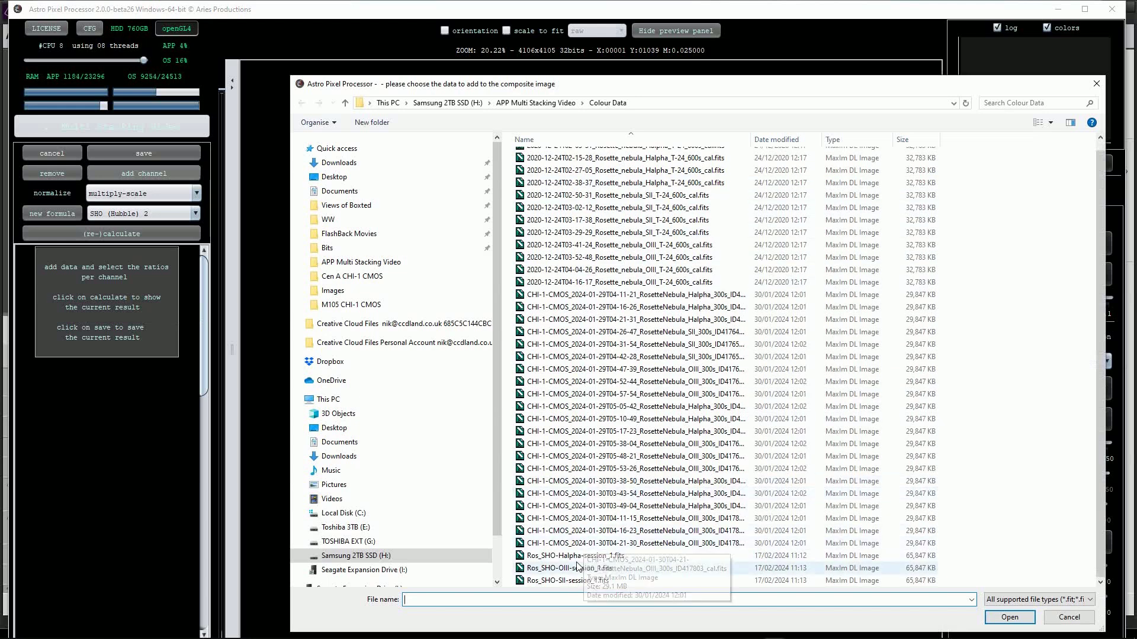
click(578, 555)
shift+click(574, 580)
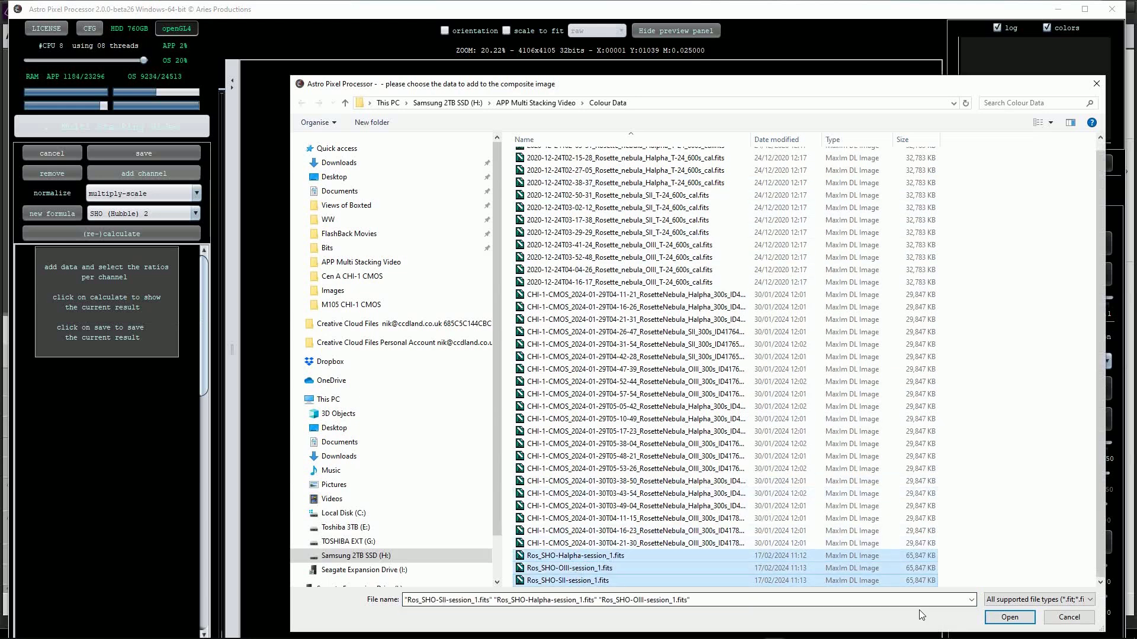
click(1010, 616)
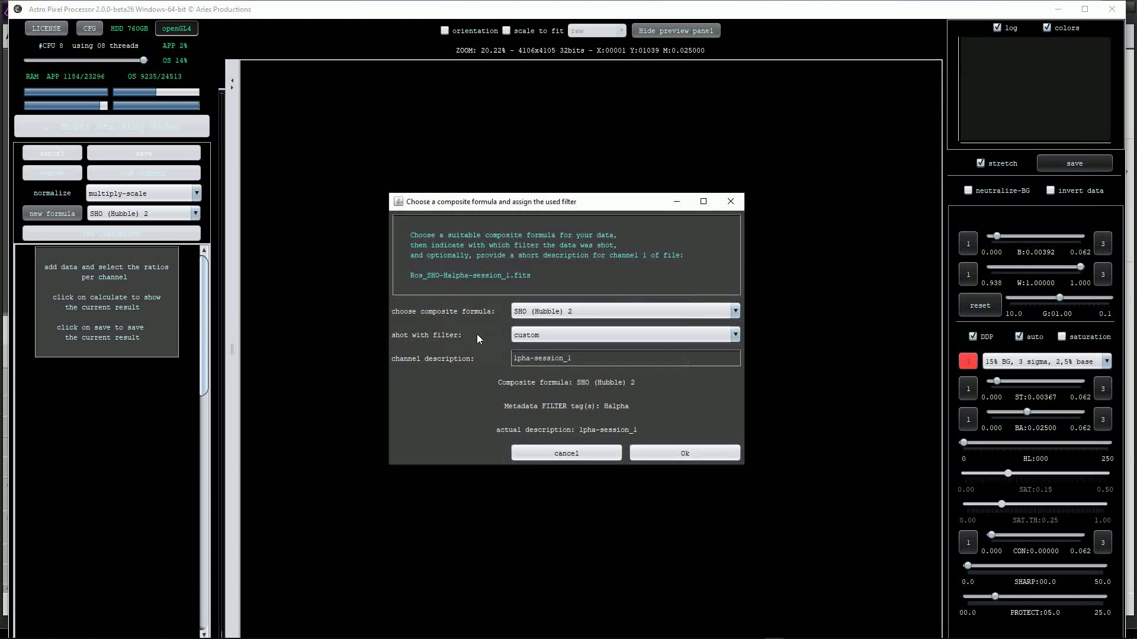
Step: Tag the channels as Hydrogen alpha, Oxygen III and Sulphur II, then calculate the composite
click(734, 336)
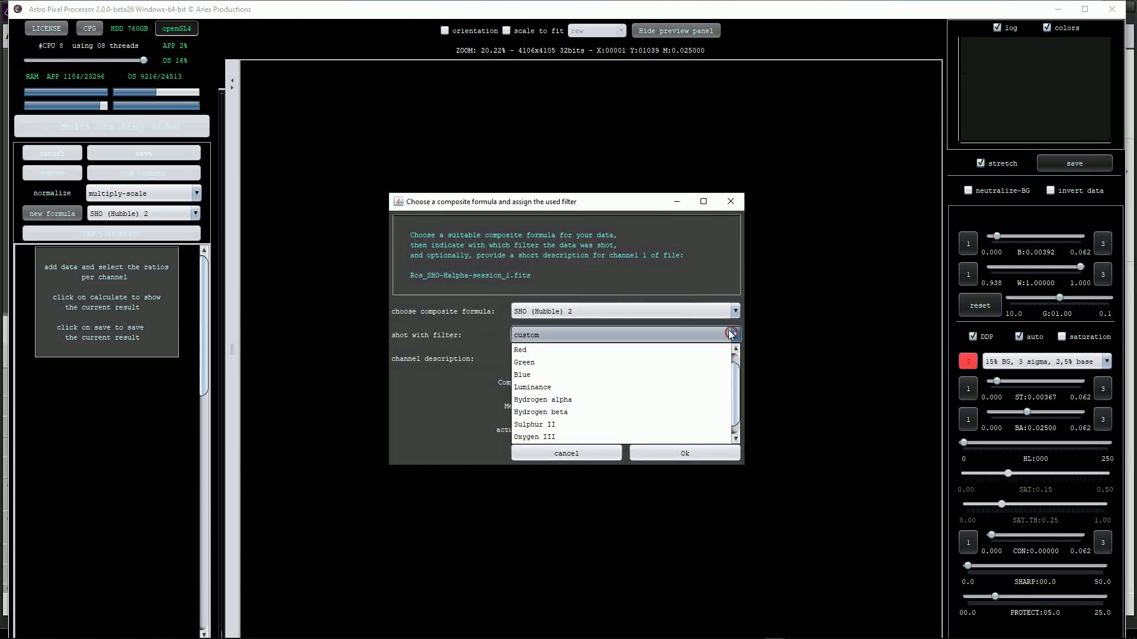
click(592, 392)
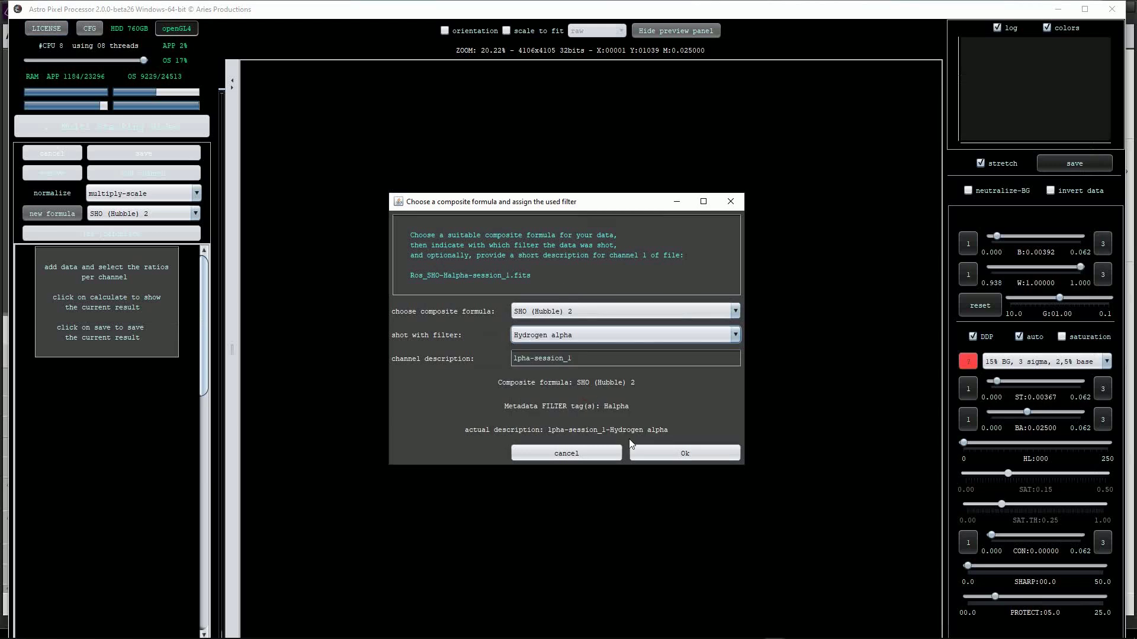
click(667, 455)
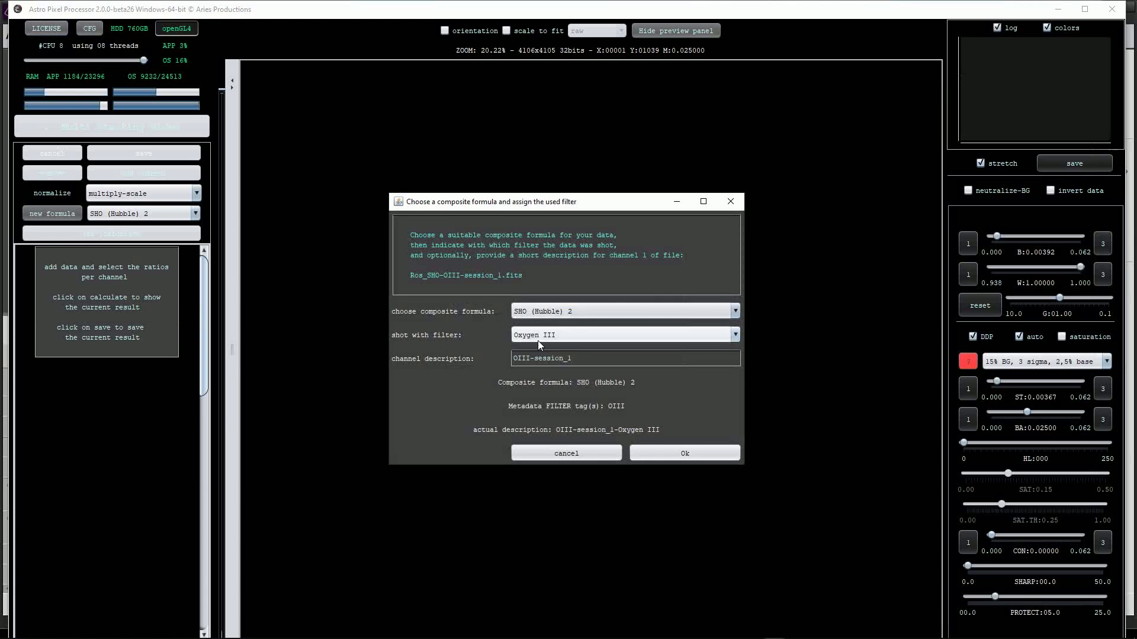
click(661, 450)
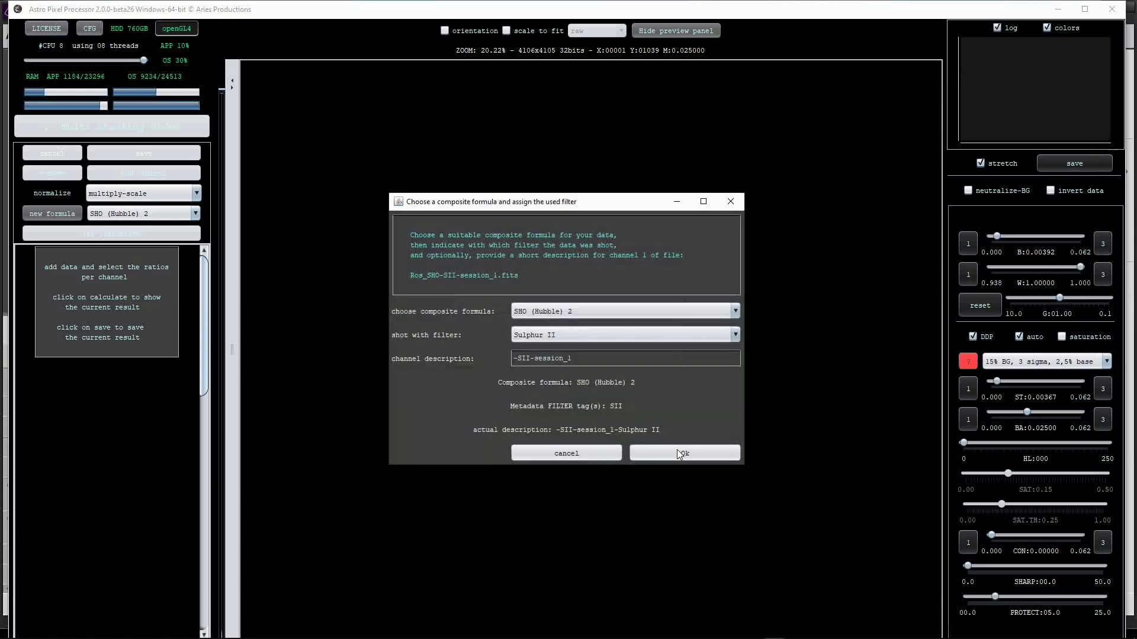
click(677, 455)
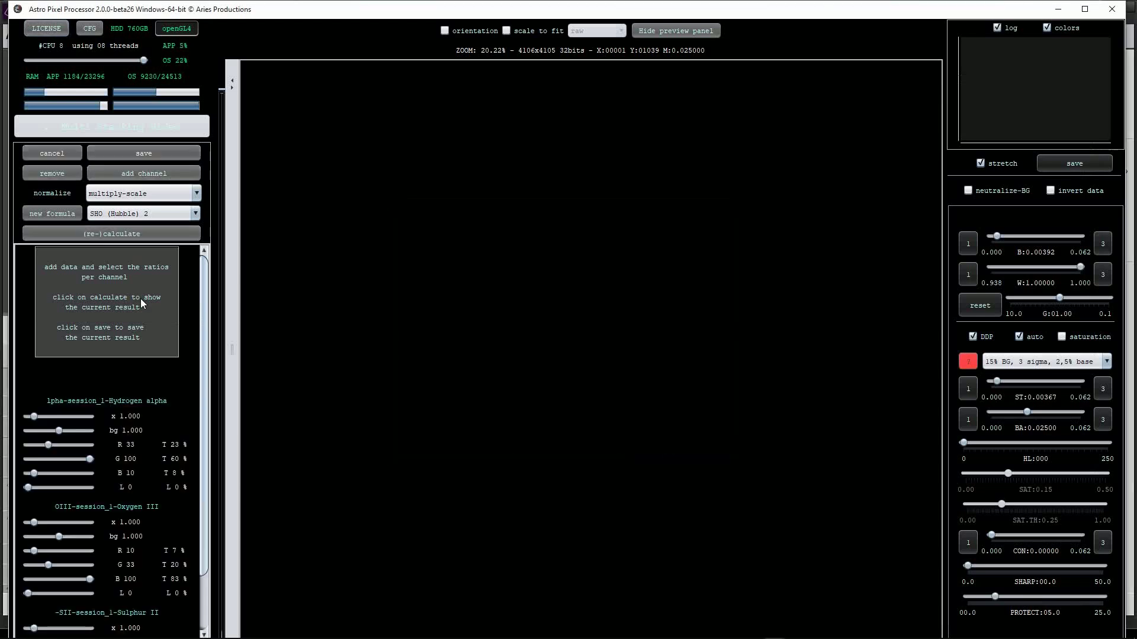
click(127, 236)
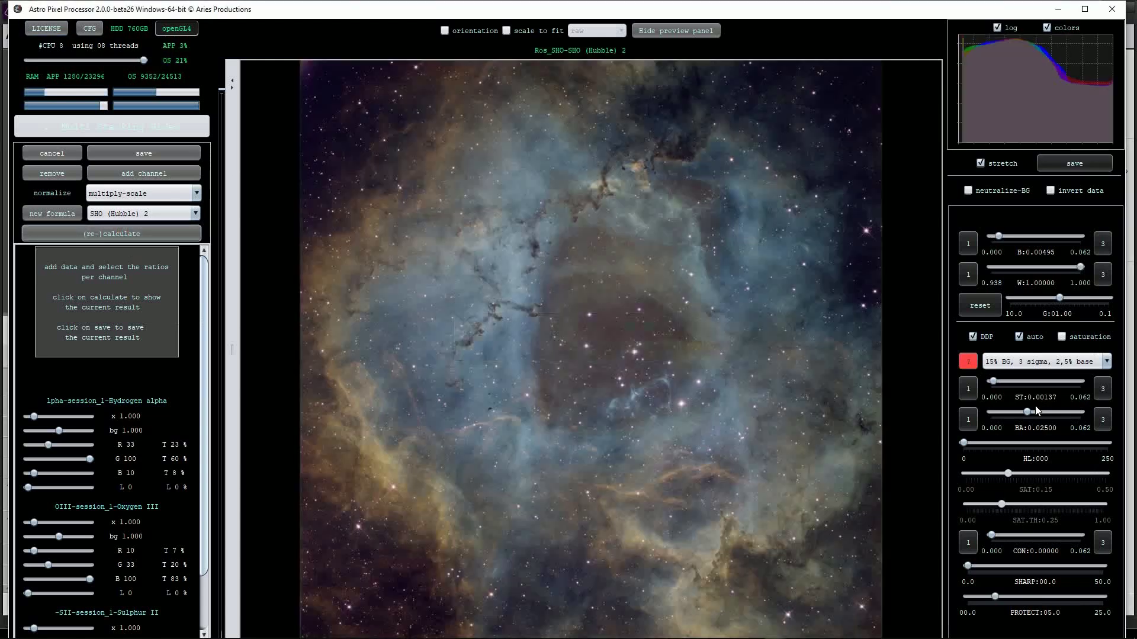
Step: Compare the composite with saturation boost on and off, then zoom and pan the preview
click(1062, 337)
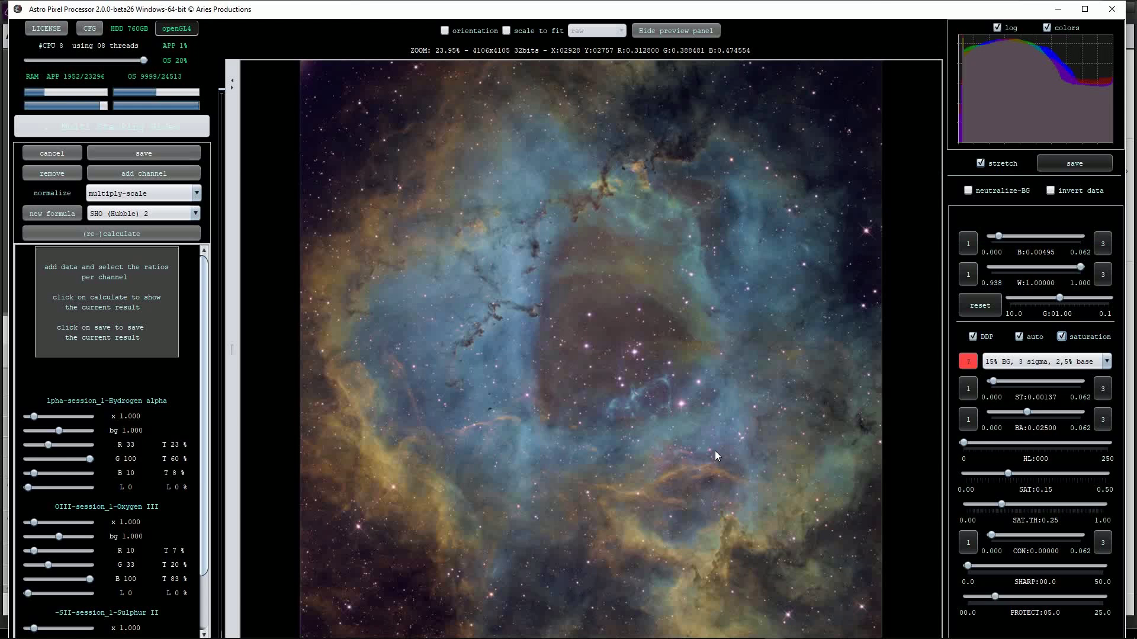
click(1061, 336)
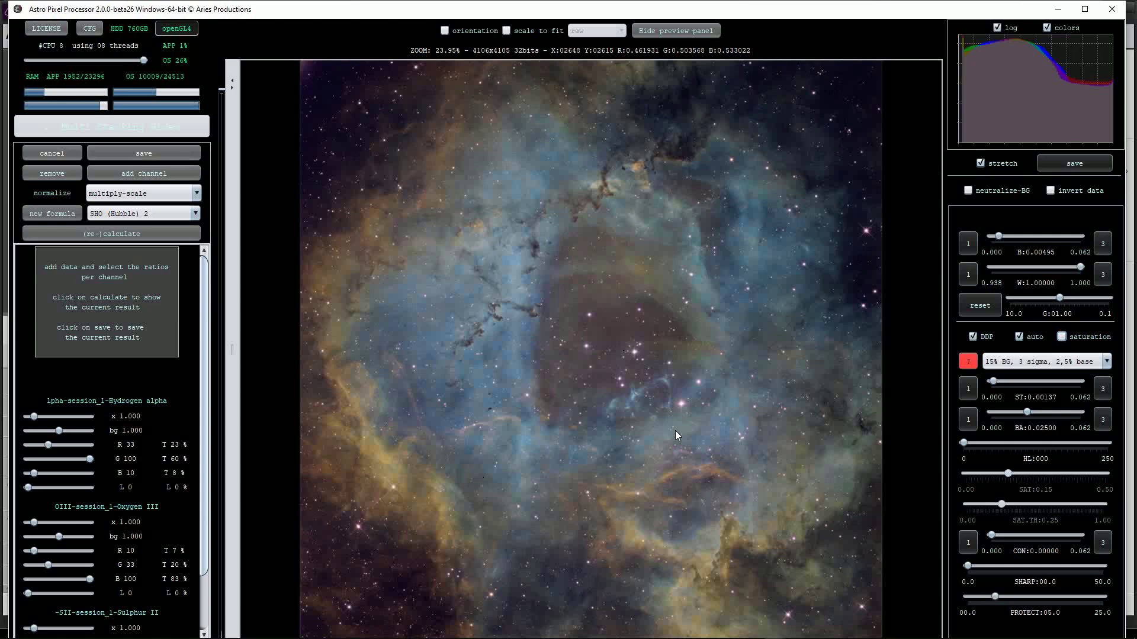
scroll(575, 311, up, 1)
scroll(593, 378, up, 1)
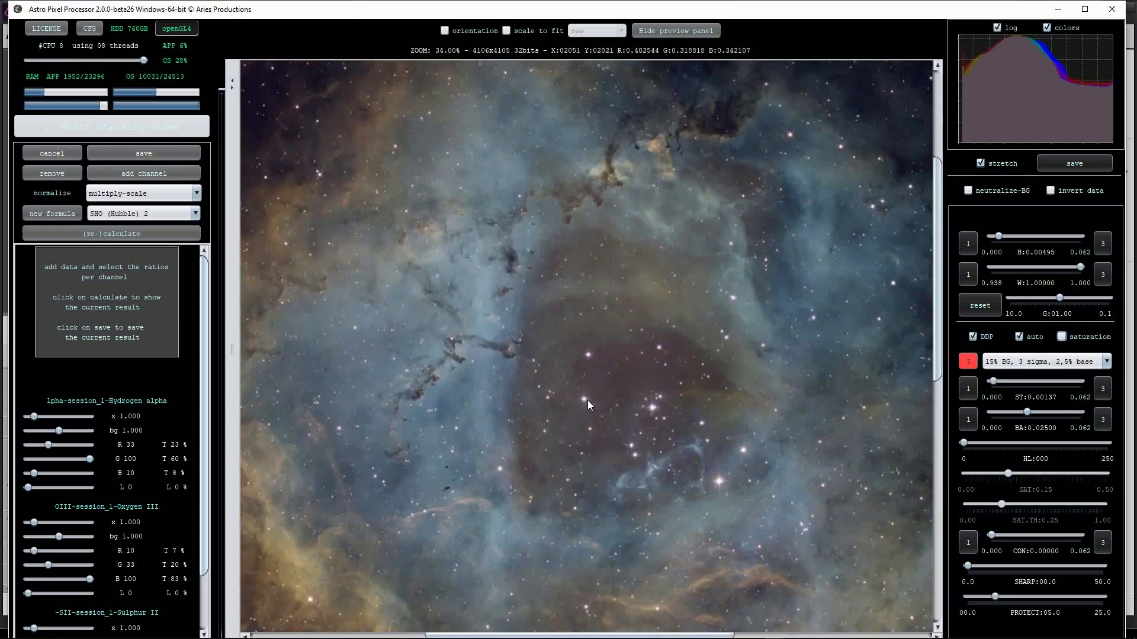
drag(587, 400, 573, 398)
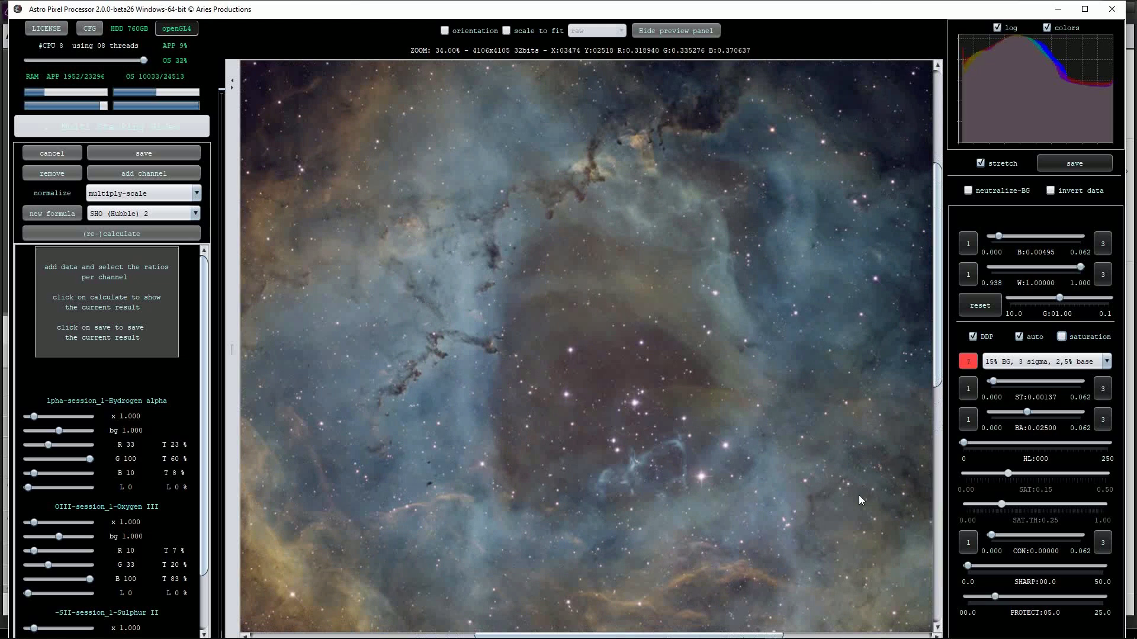